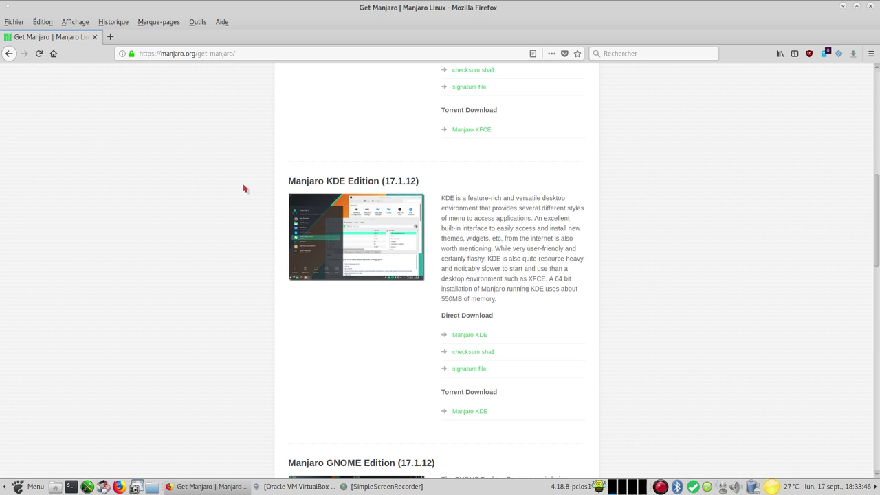
Start the manjaro-kde-17.1.12 ISO download from OSDN, cancel it, and close Firefox
scroll(244, 186, up, 6)
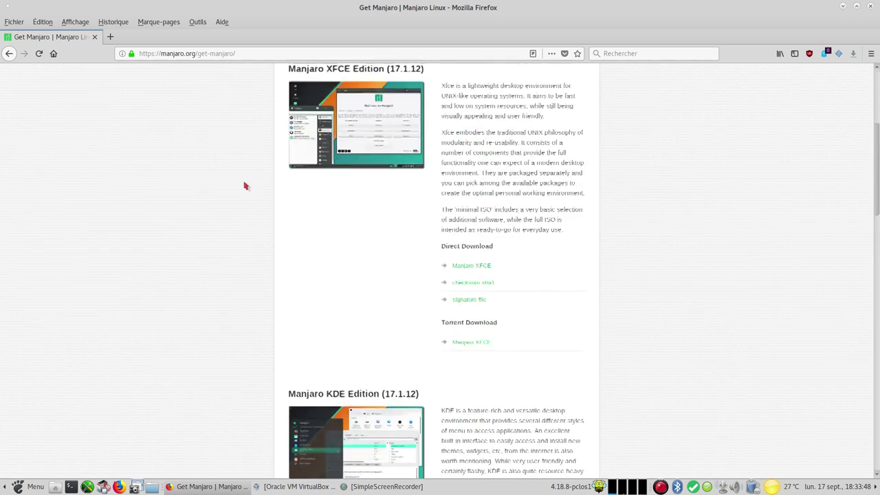
mouse_move(421, 113)
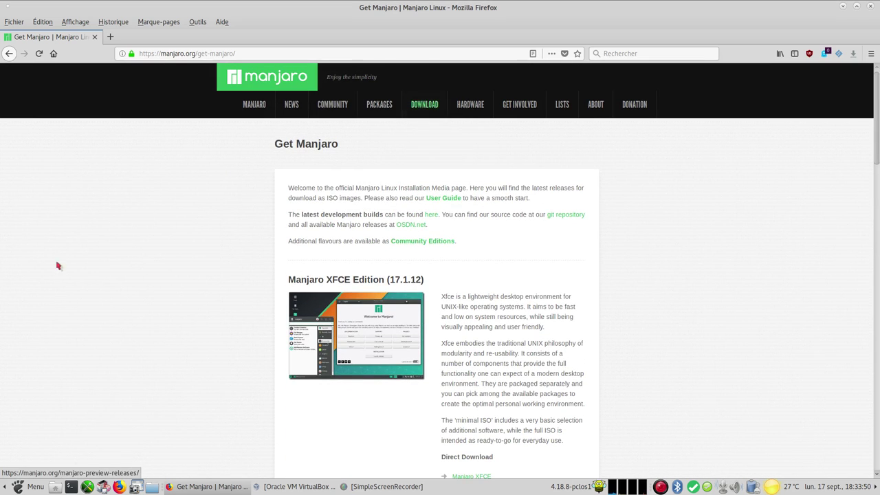
scroll(299, 255, down, 10)
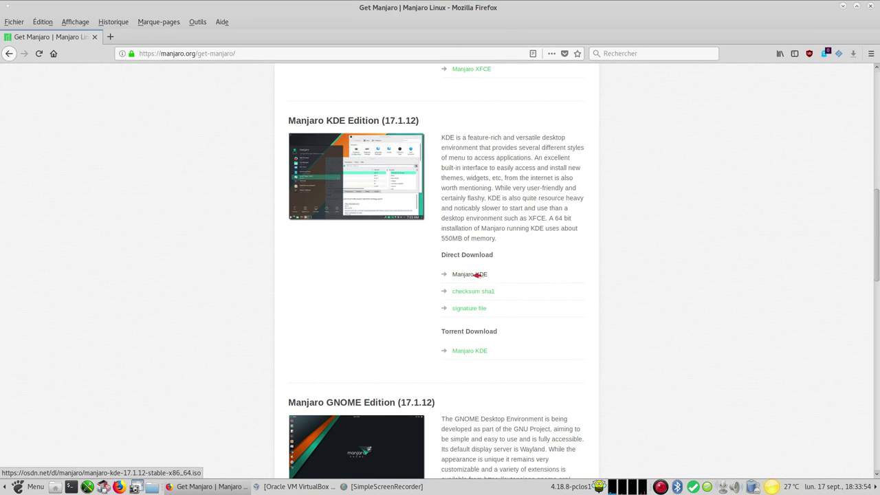
click(477, 275)
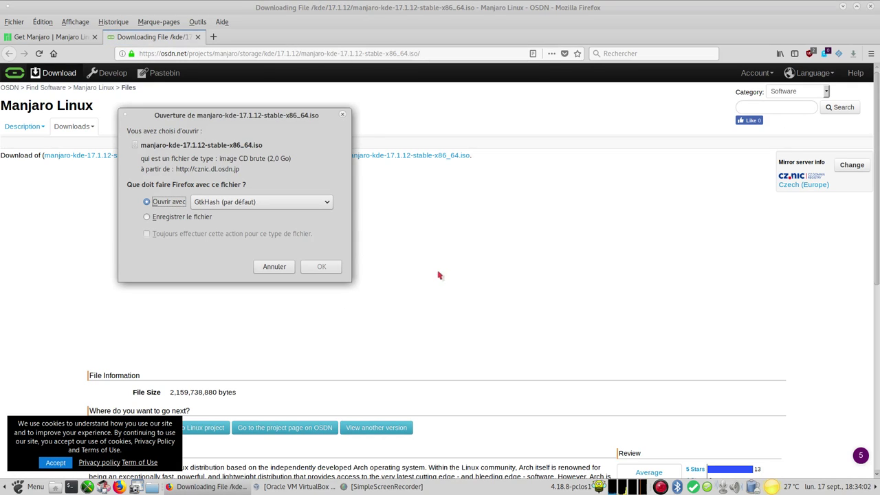
click(266, 267)
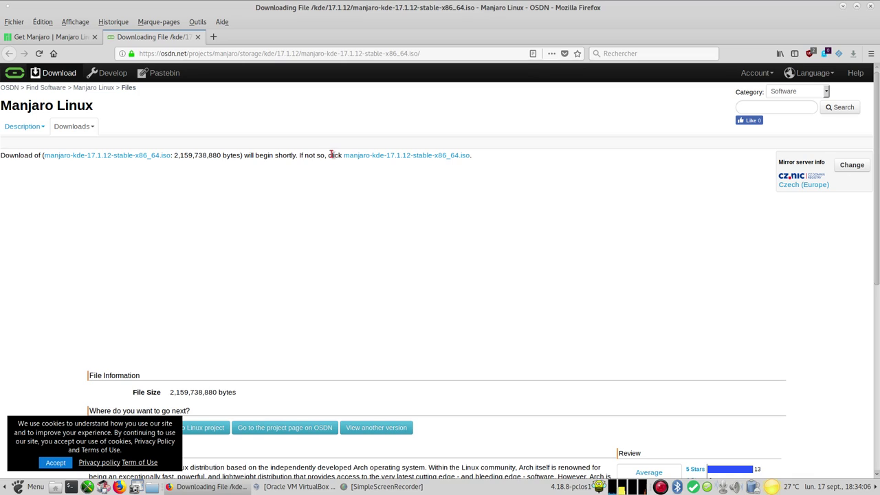
click(873, 7)
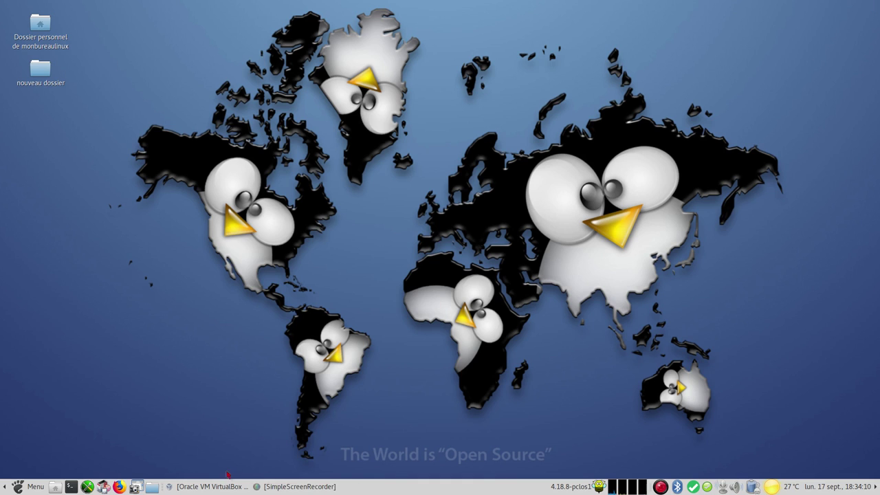
Start the Manjaro KDE Edition (17.1.12) virtual machine from the VirtualBox manager
click(213, 487)
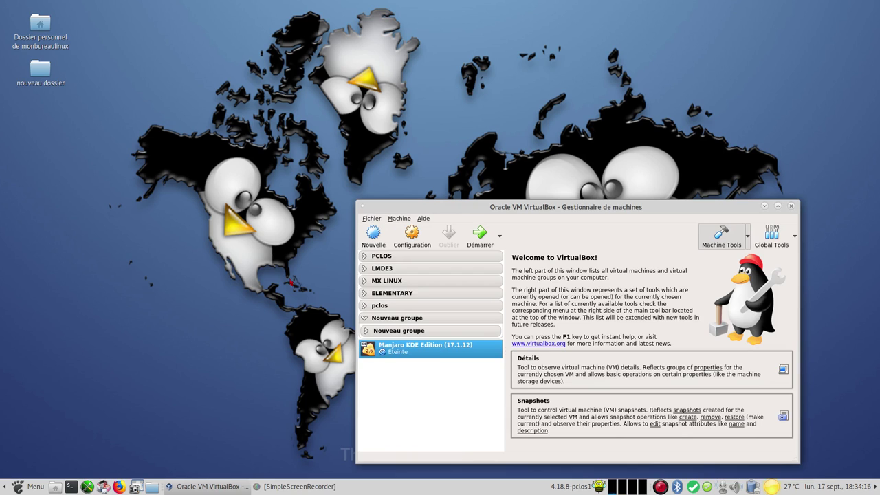
click(480, 236)
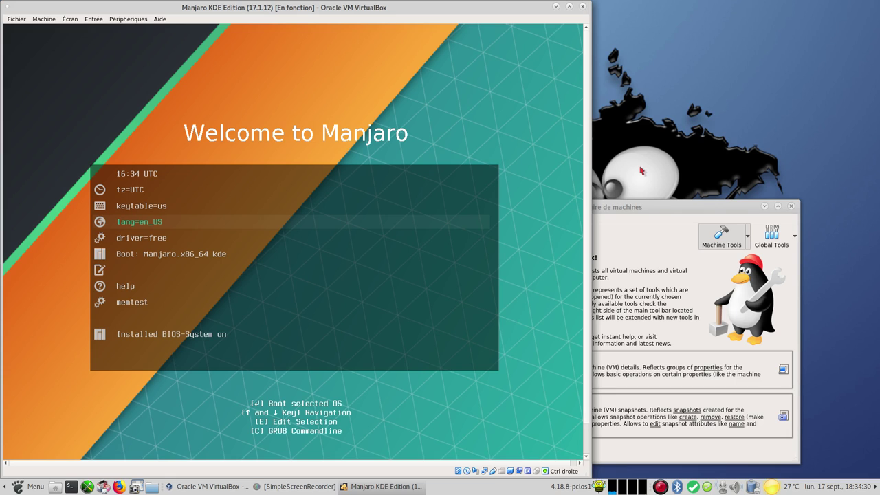
Set the boot menu language to Français (fr_FR) and the keytable to fr
key(Return)
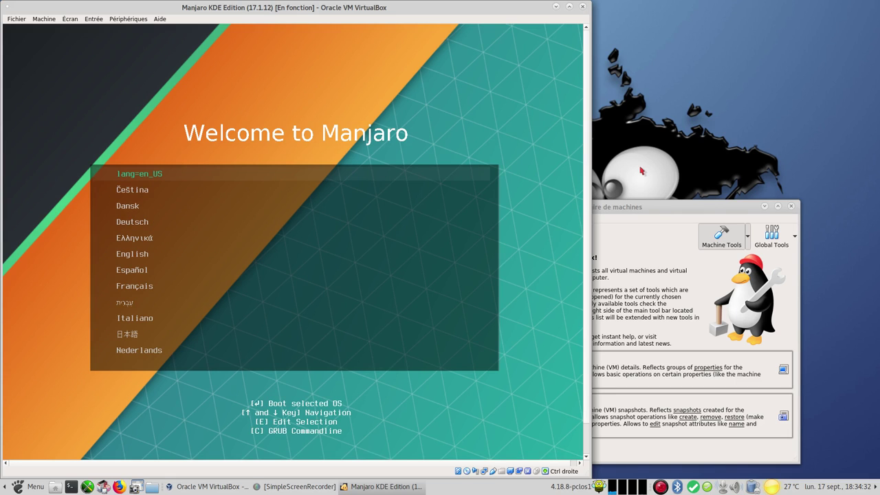
key(Down)
key(Down)
key(Down)
key(Down)
key(Down)
key(Down)
key(Down)
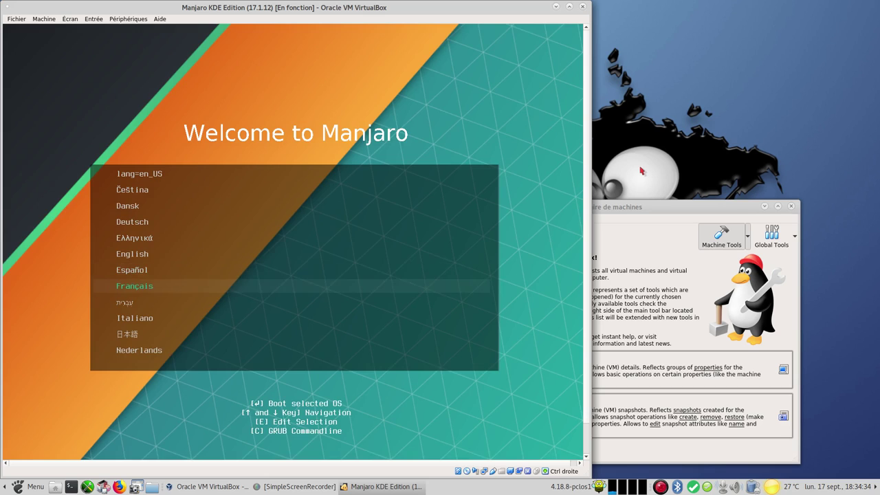
key(Return)
key(Return)
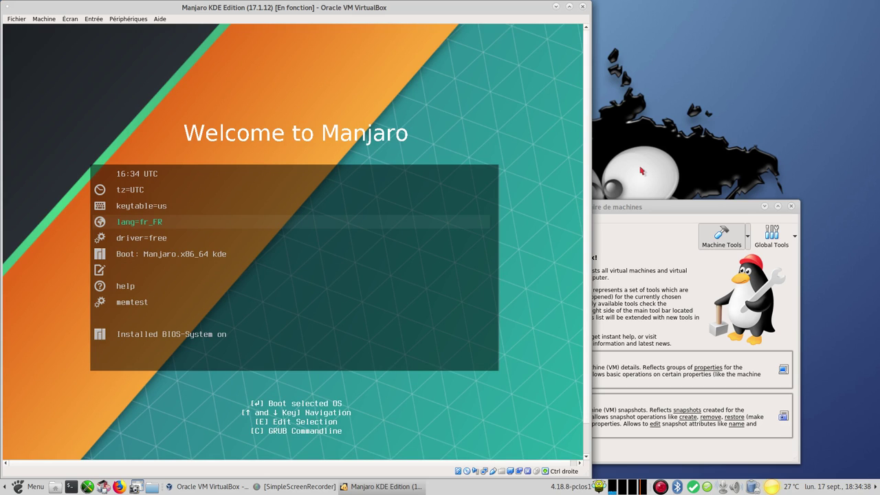
key(Up)
key(Return)
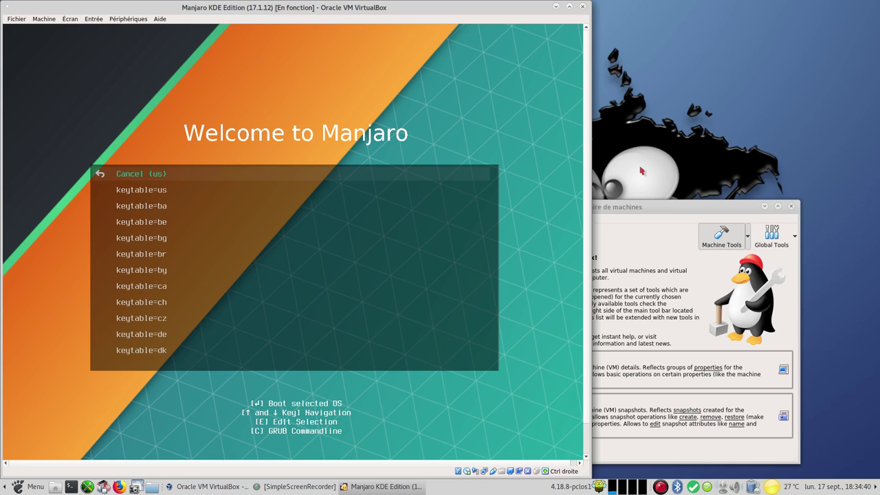
key(Down)
key(Down)
key(Down)
key(Down)
key(Down)
key(Down)
key(Down)
key(Down)
key(Down)
key(Down)
key(Down)
key(Down)
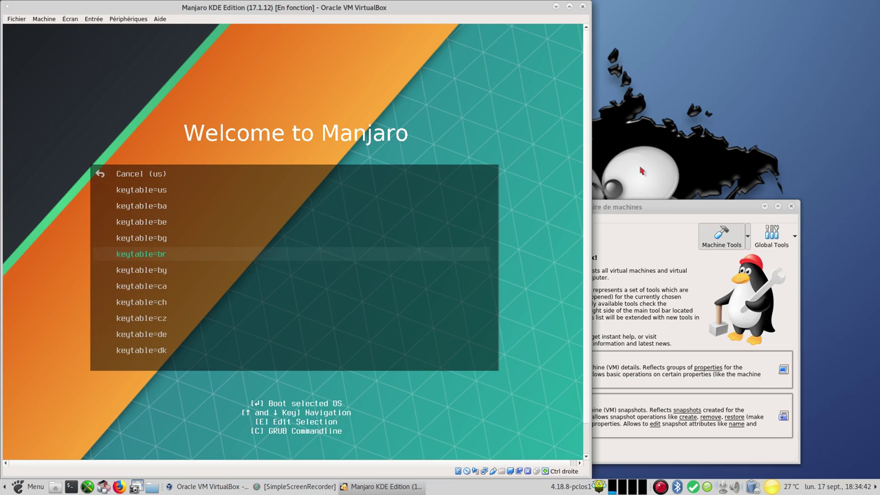
key(Down)
key(Down)
key(Down)
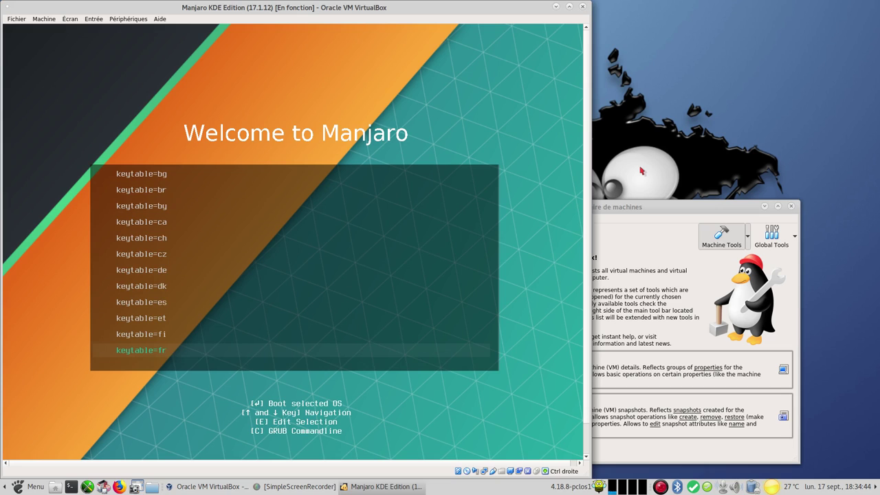
key(Return)
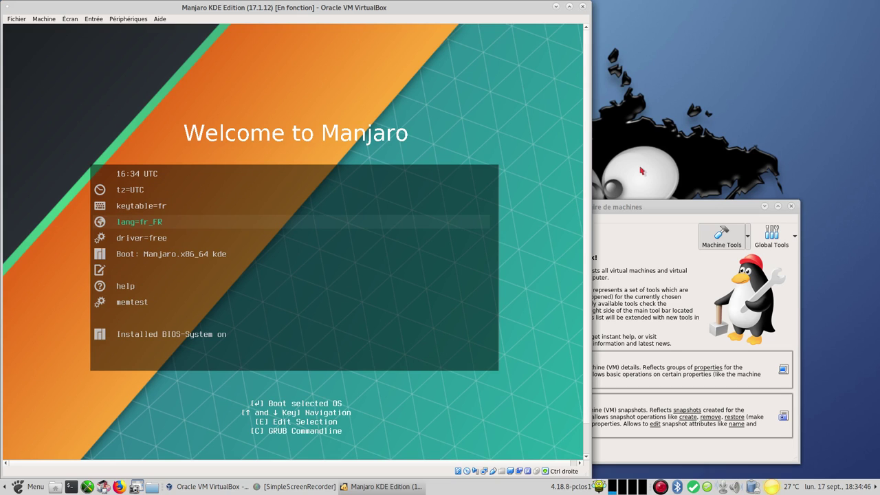
Boot the Manjaro.x86_64 kde entry
key(Down)
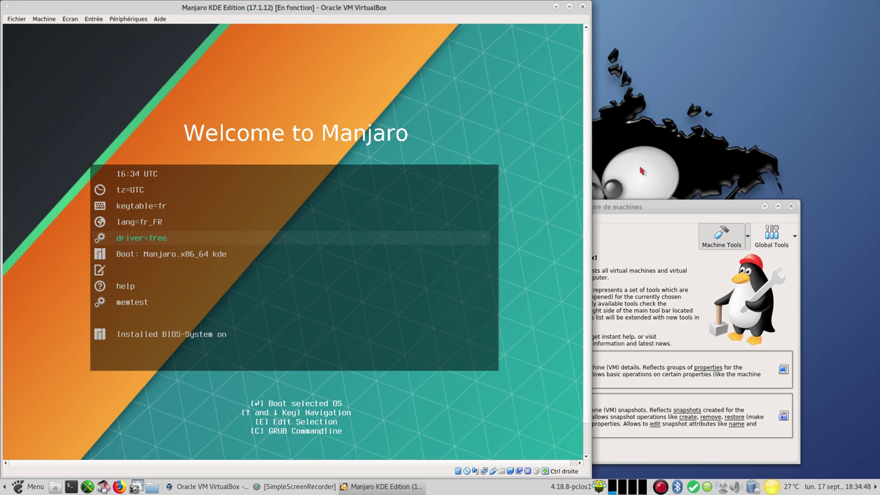
key(Down)
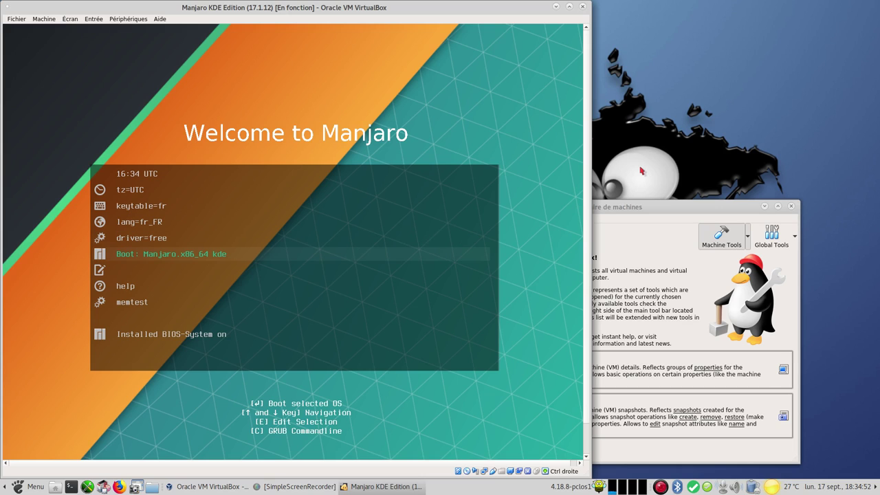
key(Return)
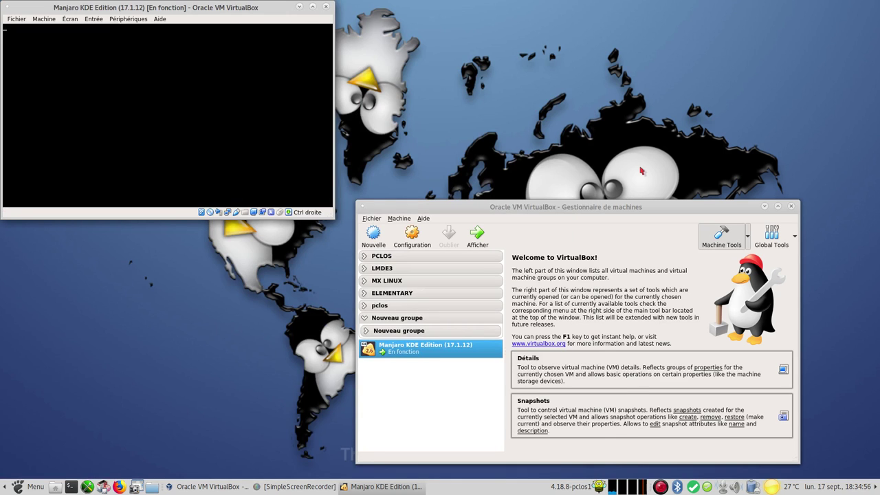
Minimize the manager and maximize the Manjaro VM window while the live system boots
click(764, 207)
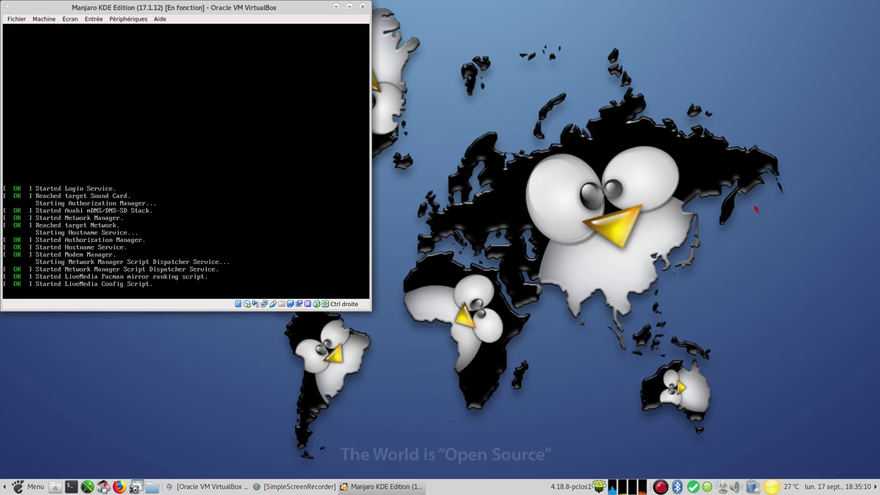
click(71, 19)
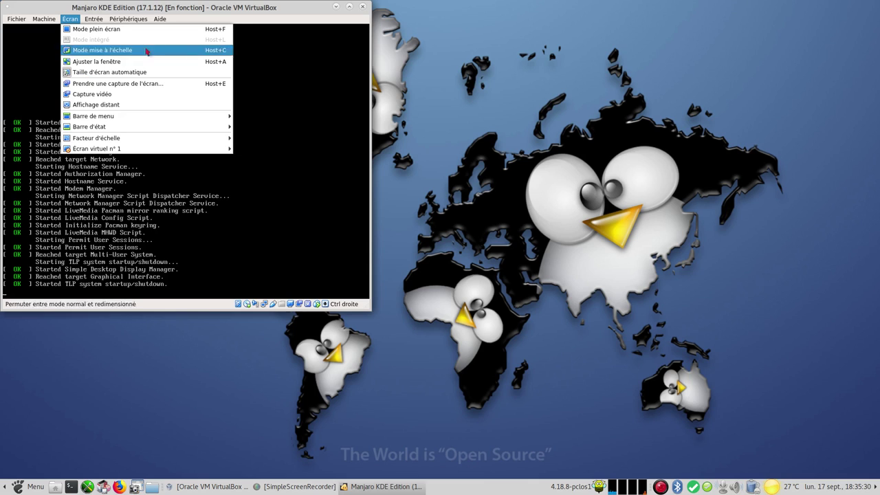
click(559, 100)
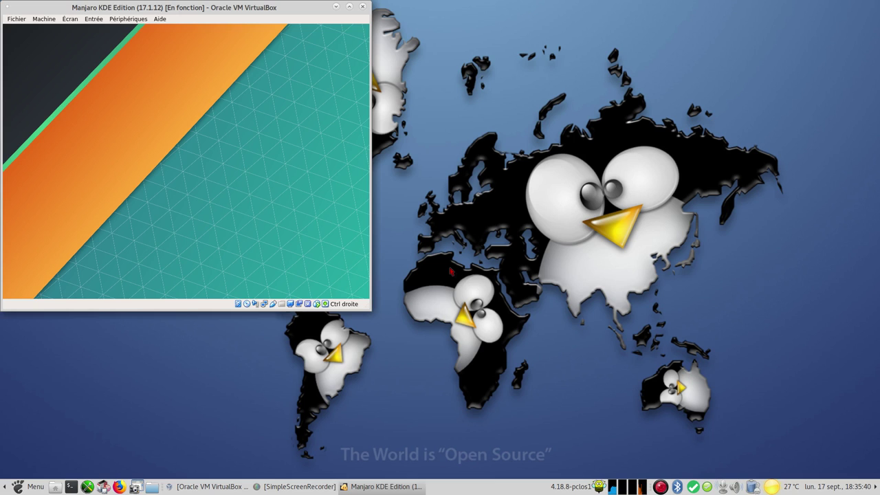
click(349, 6)
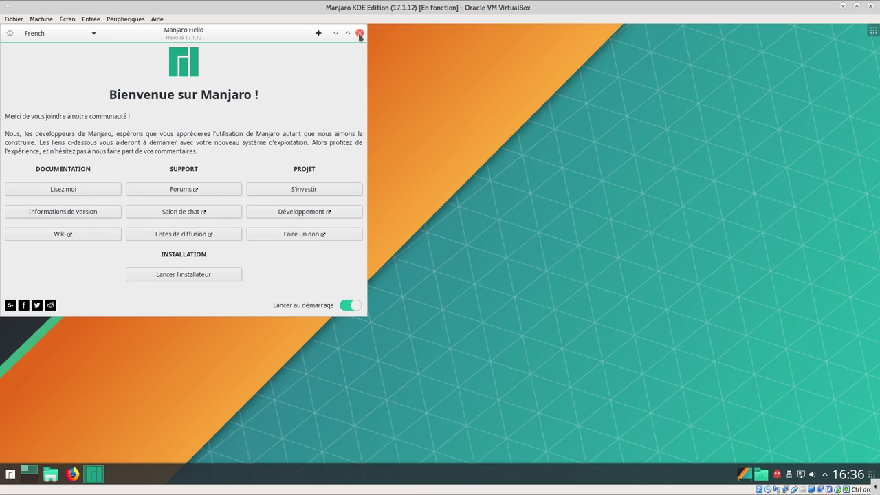
Close Manjaro Hello and open Configuration du système from the application launcher
click(360, 34)
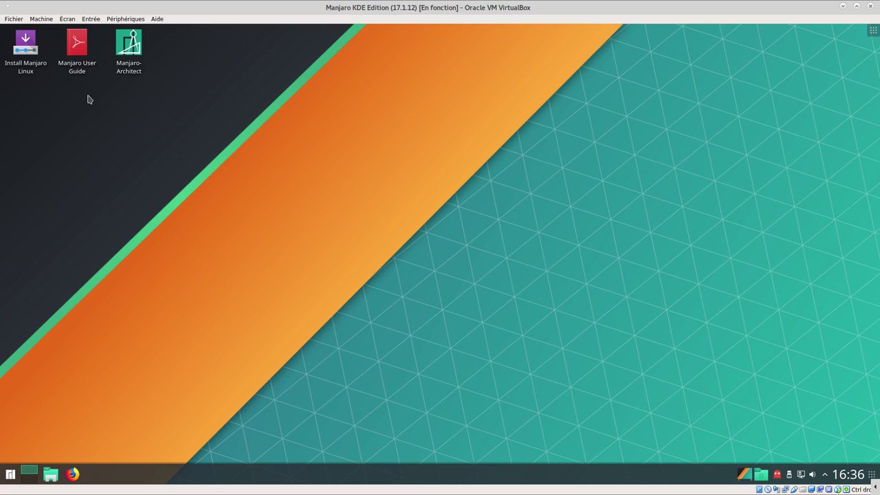
click(10, 477)
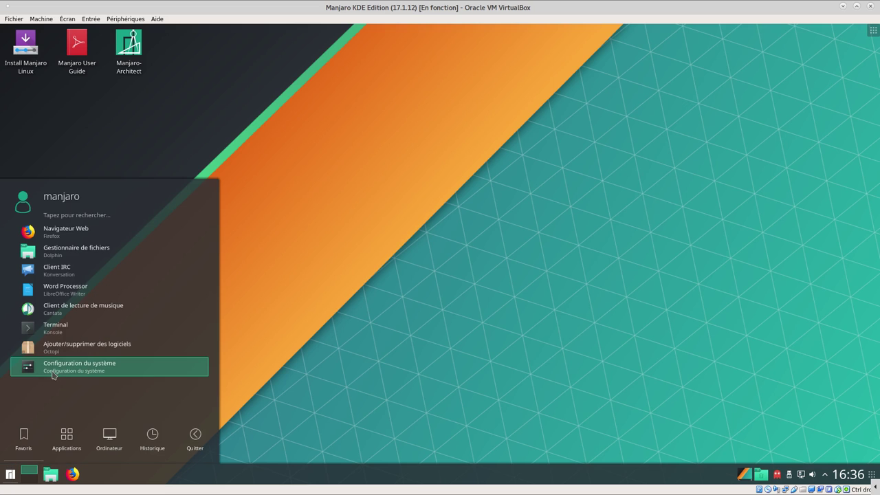
click(54, 374)
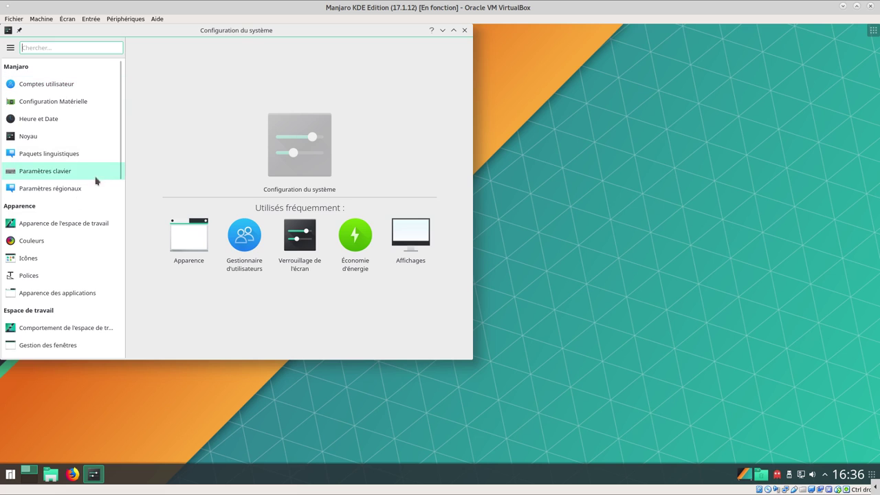
scroll(69, 288, down, 1)
scroll(76, 307, down, 10)
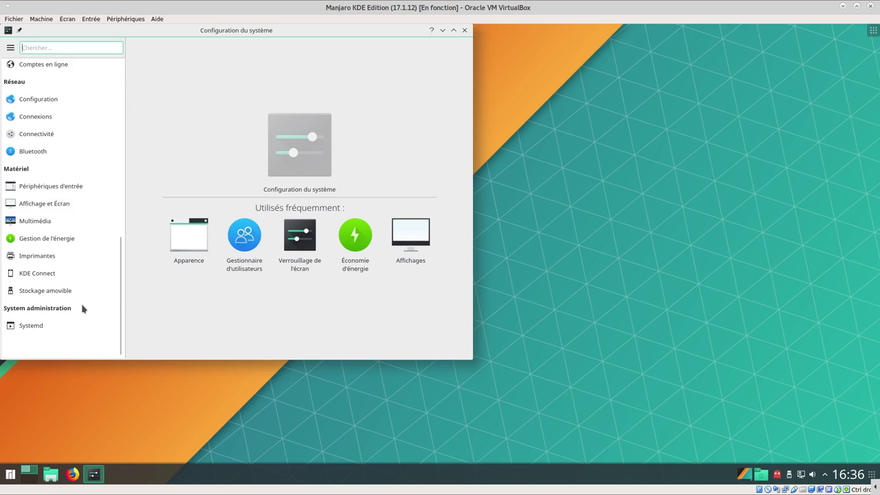
scroll(89, 192, up, 10)
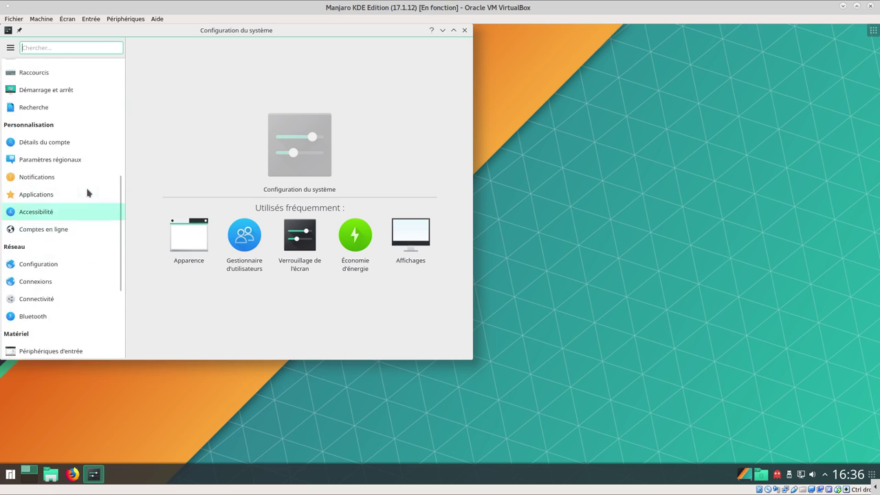
scroll(90, 172, up, 7)
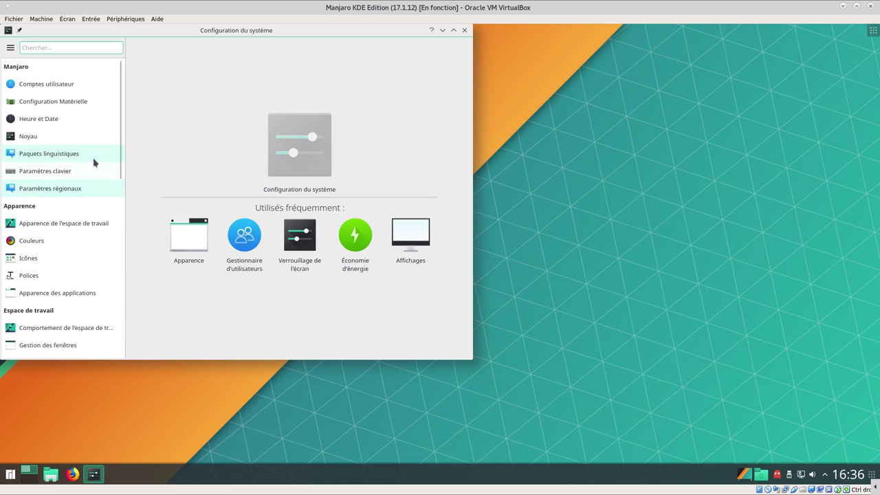
View the Comptes utilisateur, Configuration Matérielle and Heure et Date pages, then minimize settings
click(72, 90)
click(71, 107)
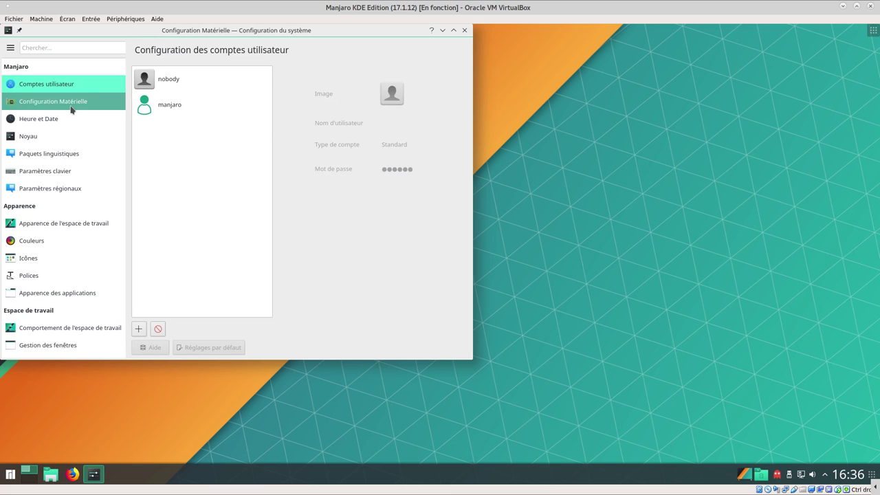
click(60, 121)
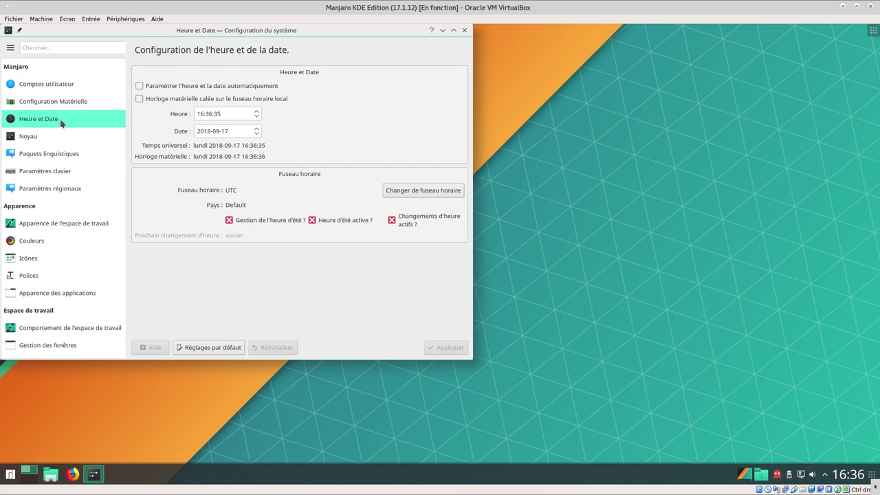
click(442, 31)
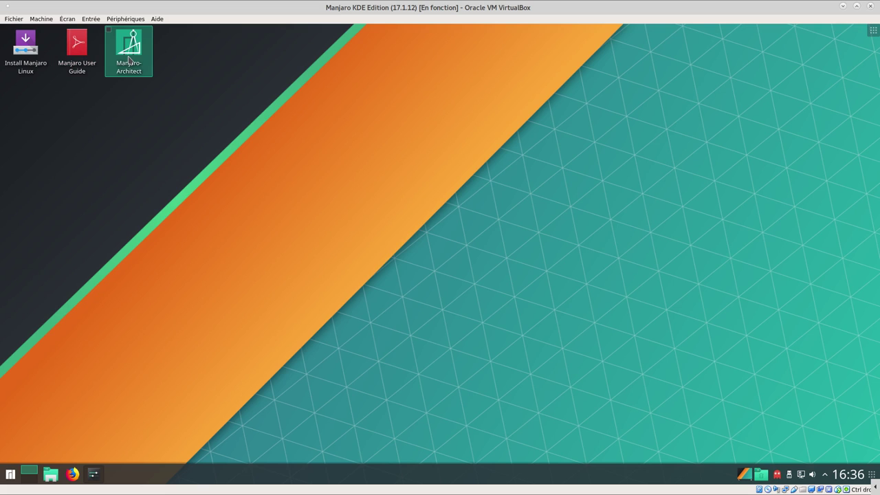
Open and close Manjaro-Architect, then launch the Install Manjaro Linux graphical installer
click(128, 60)
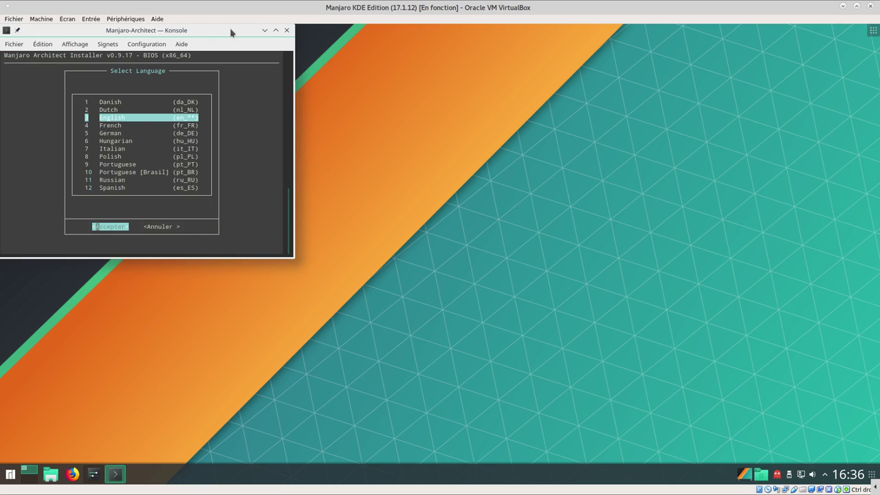
drag(232, 32, 468, 86)
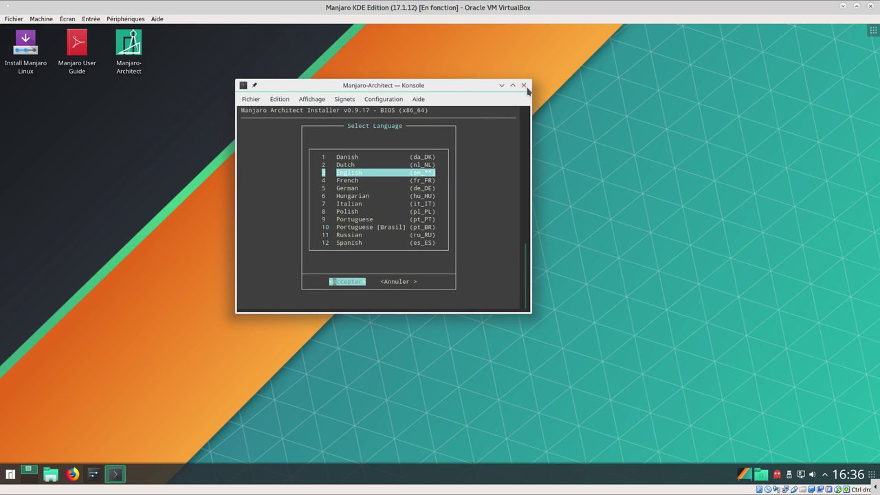
click(524, 85)
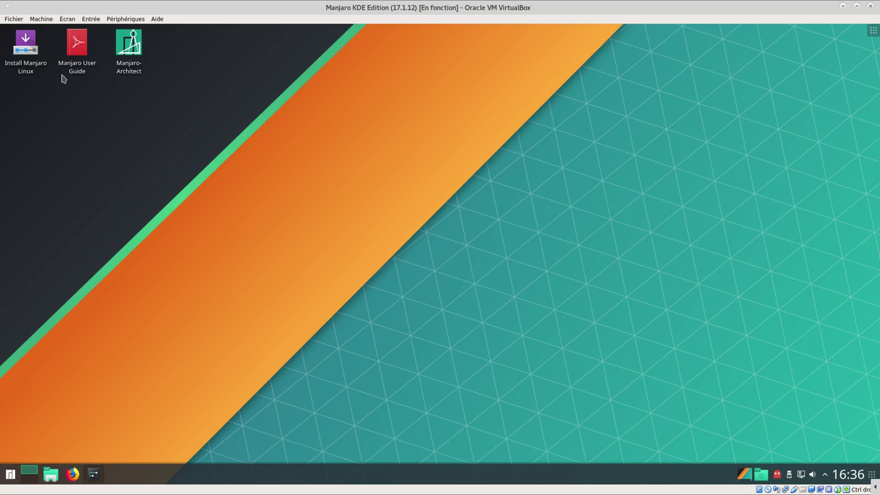
click(27, 55)
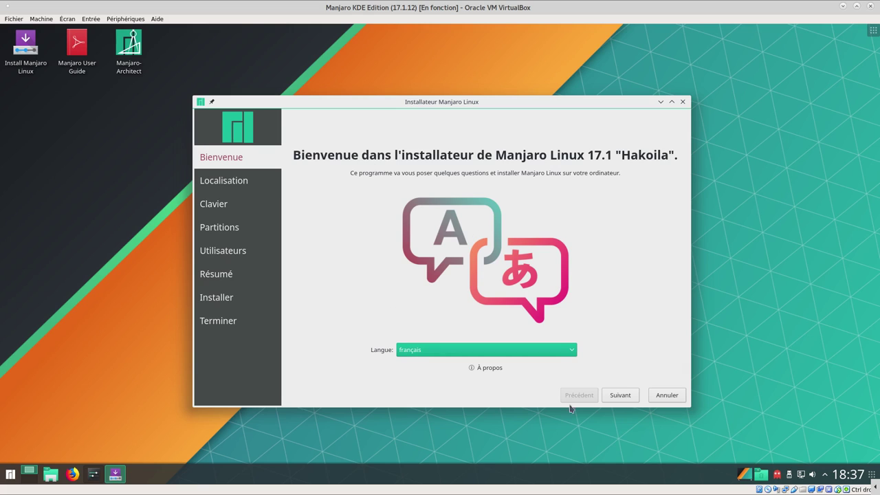
Accept French, Europe/Paris and the French keyboard, testing it with 'a12', to reach Partitions
click(622, 396)
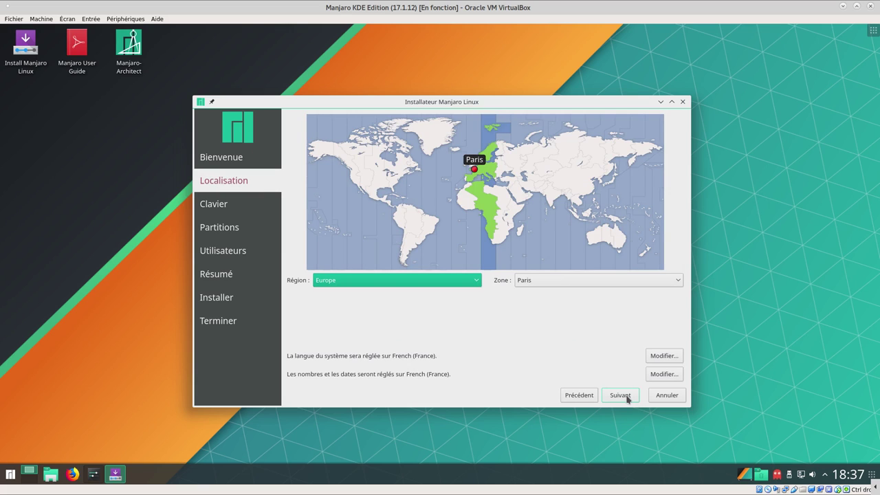
click(627, 398)
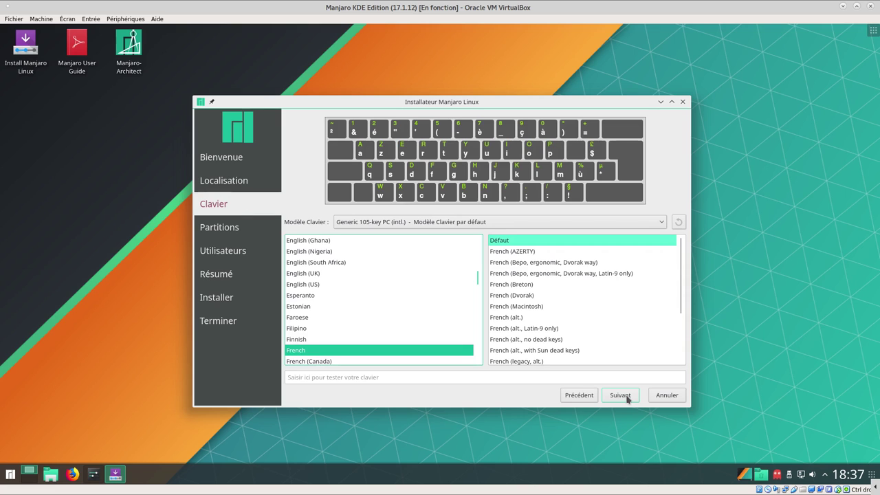
click(417, 378)
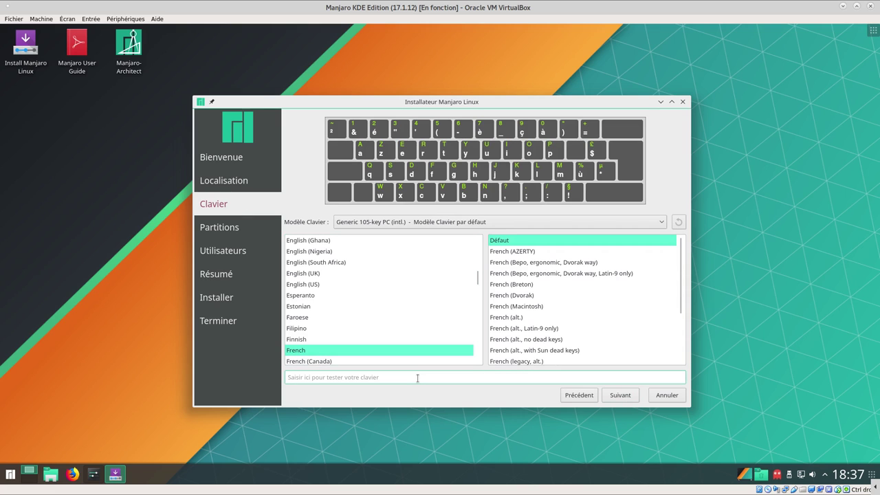
text(a12)
click(626, 396)
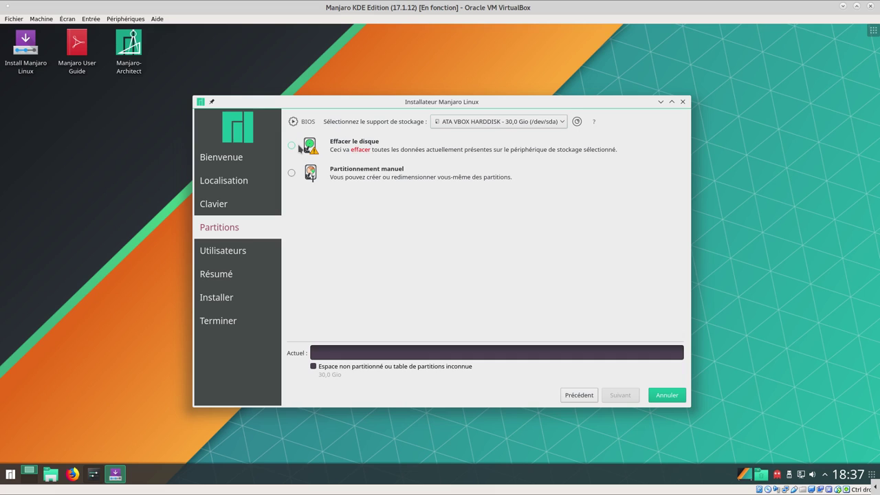
Choose Partitionnement manuel and start a new partition table on the 30 Gio disk
click(292, 146)
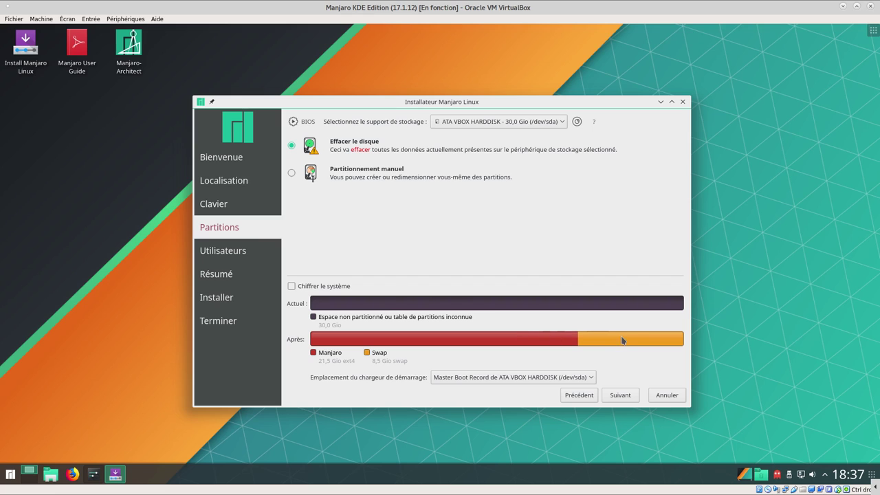
mouse_move(618, 347)
click(292, 174)
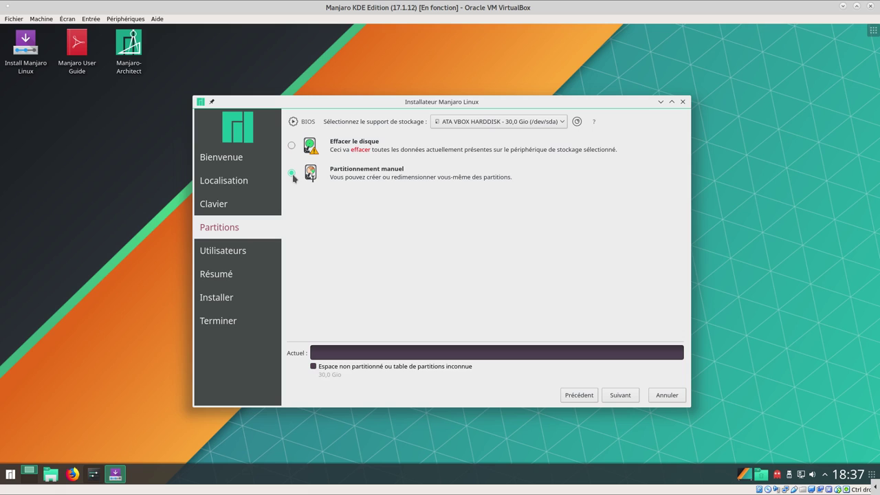
click(621, 396)
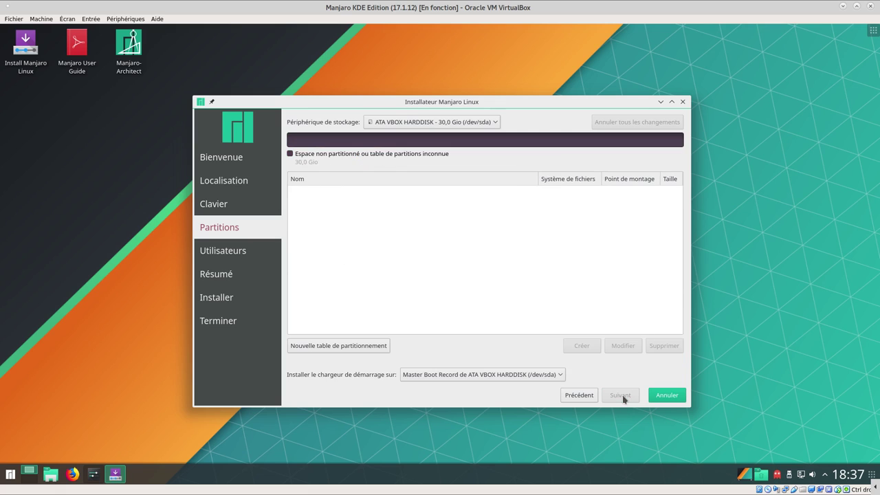
click(331, 348)
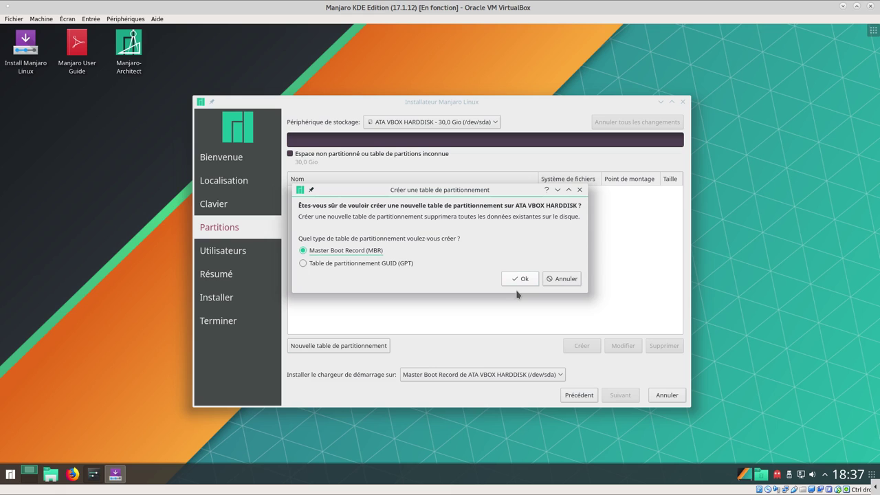
Create an MBR table and a 4096 Mio linuxswap partition, leaving 26 Gio free
click(520, 280)
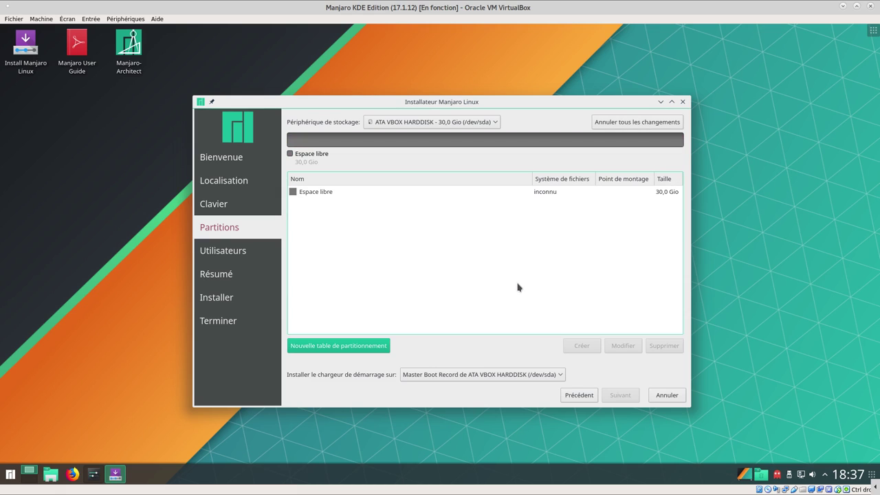
click(311, 193)
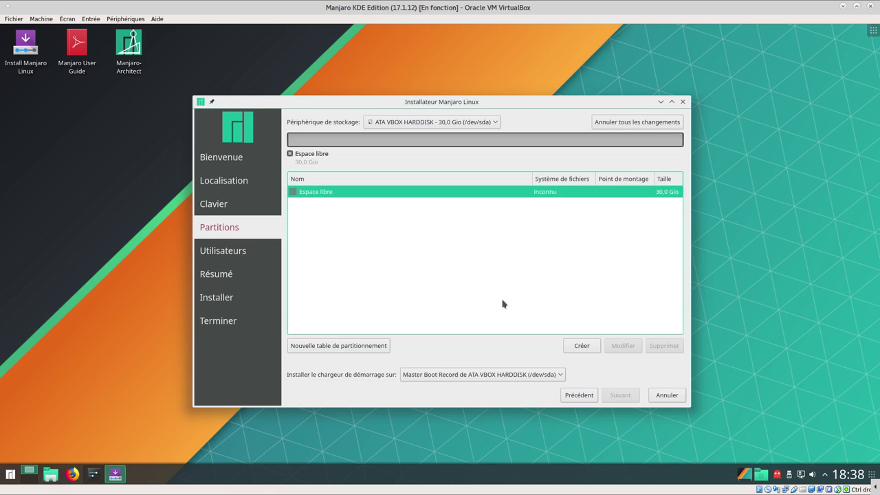
click(581, 346)
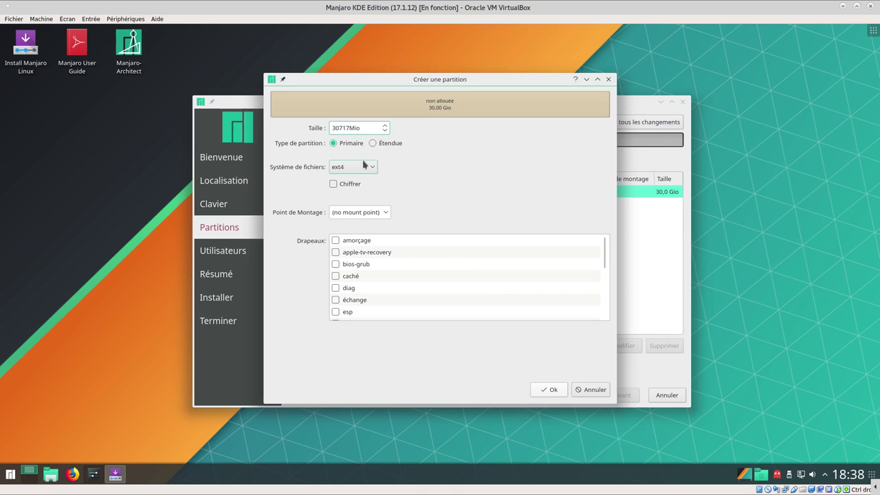
double_click(348, 128)
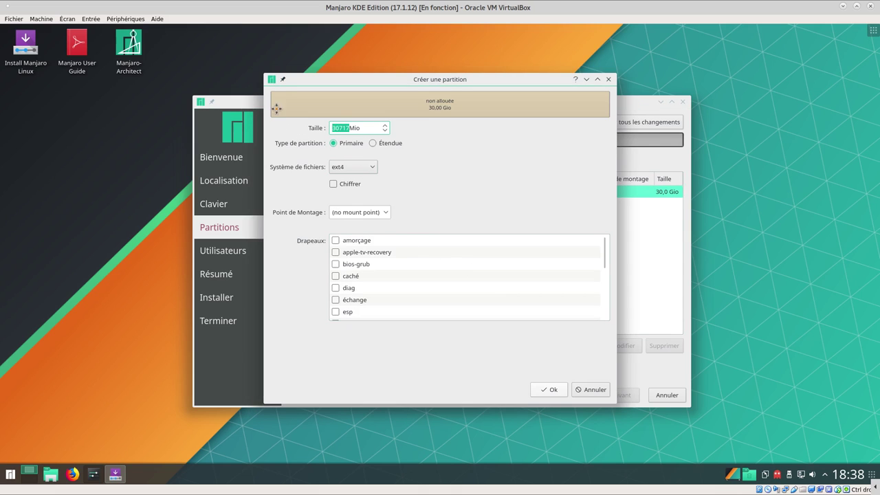
text(4096)
click(339, 171)
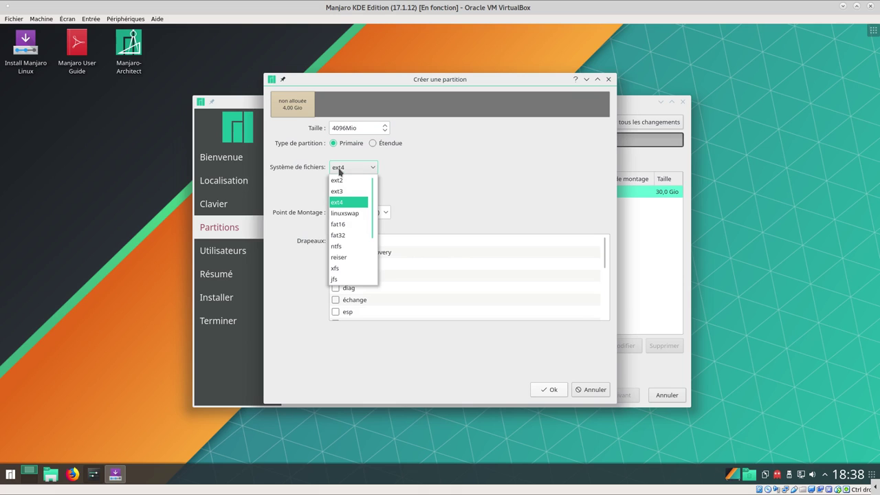
click(358, 214)
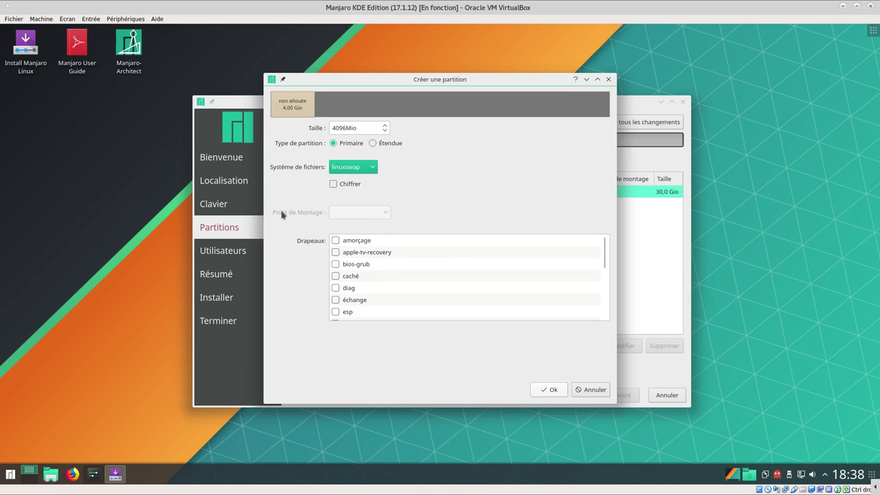
click(548, 390)
click(548, 391)
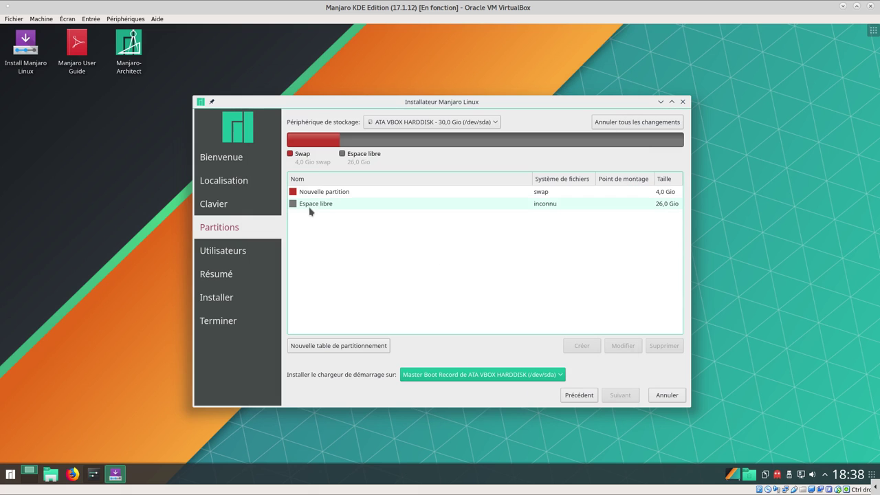
click(308, 206)
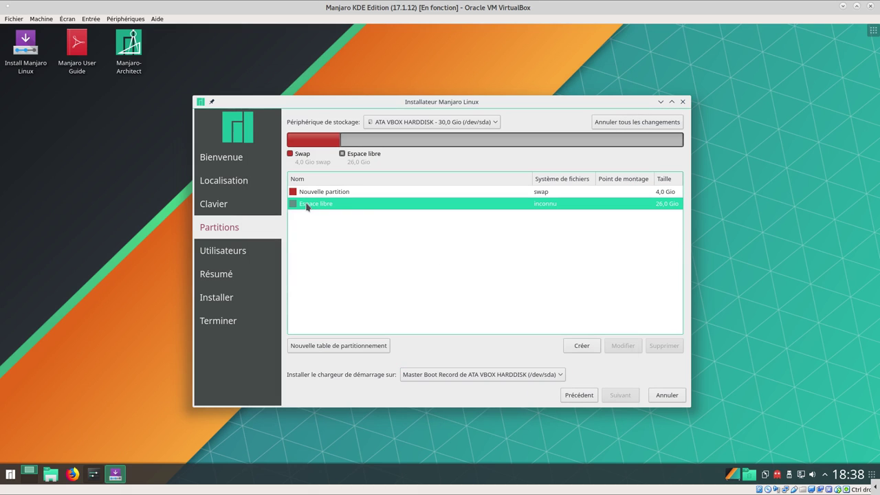
Create a 26 Gio ext4 partition mounted at / with the amorçage flag
click(582, 345)
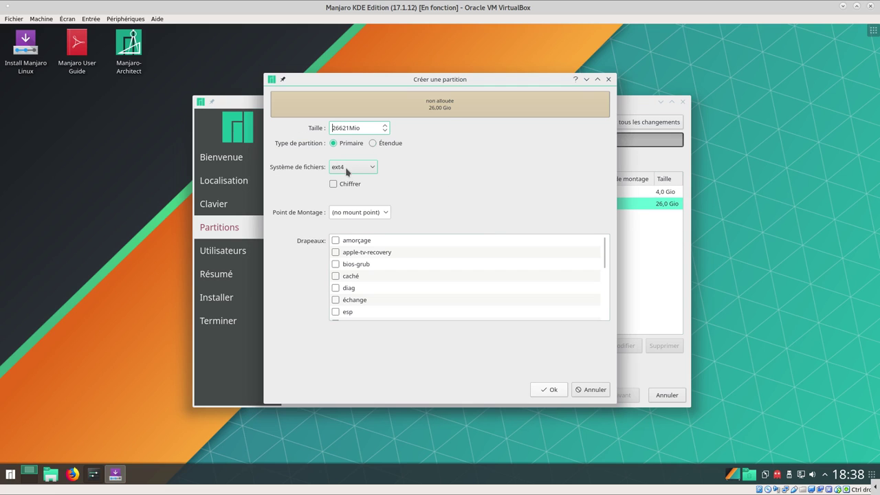
click(387, 215)
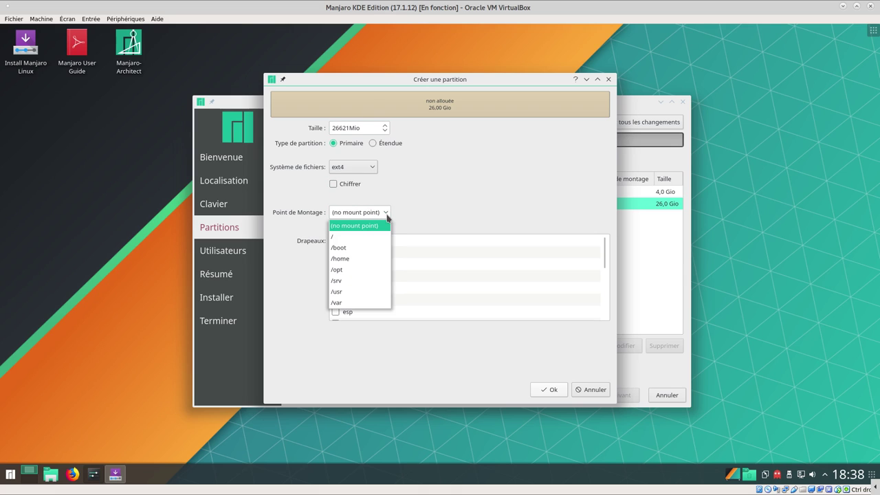
click(348, 239)
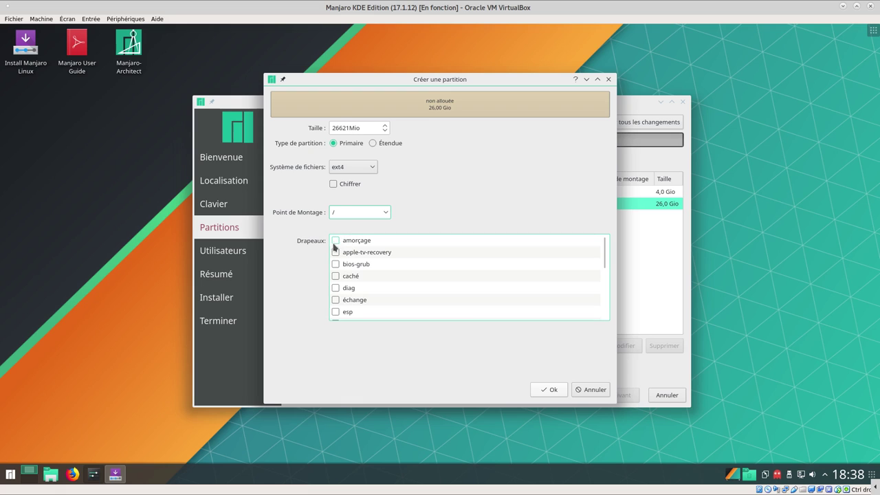
click(335, 242)
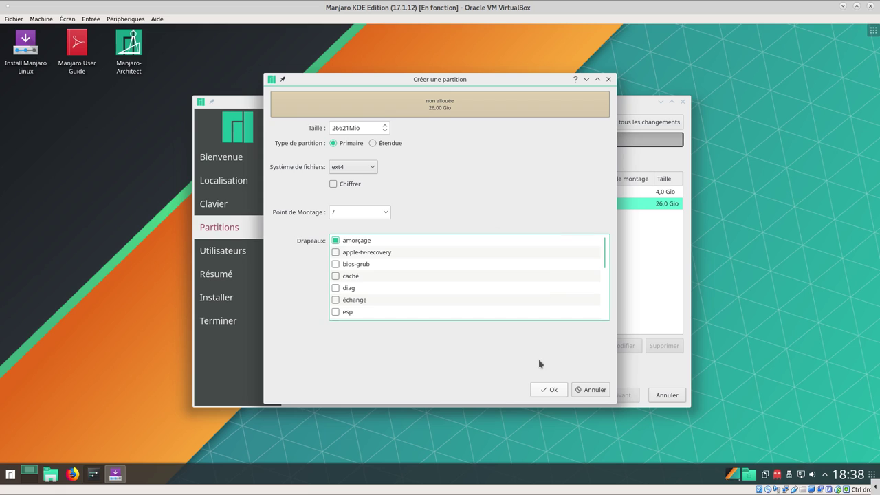
click(544, 390)
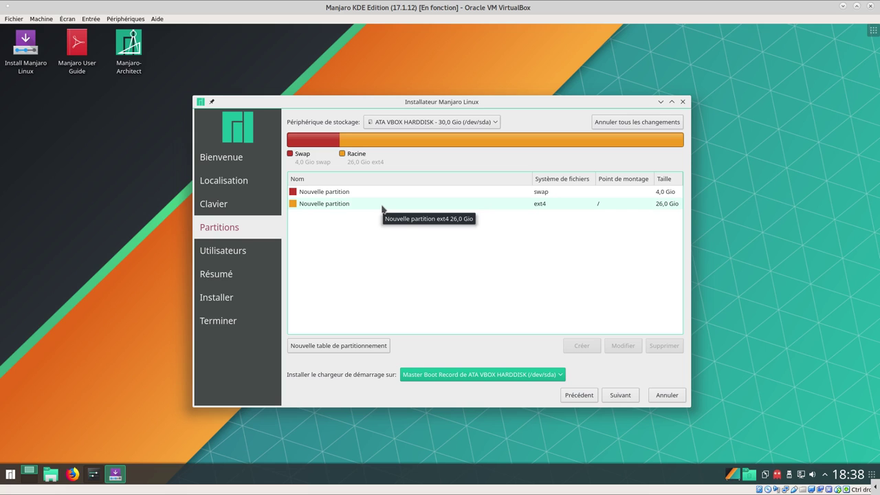
Enter 'monbureaulinux' as the user name and type the account password
click(620, 397)
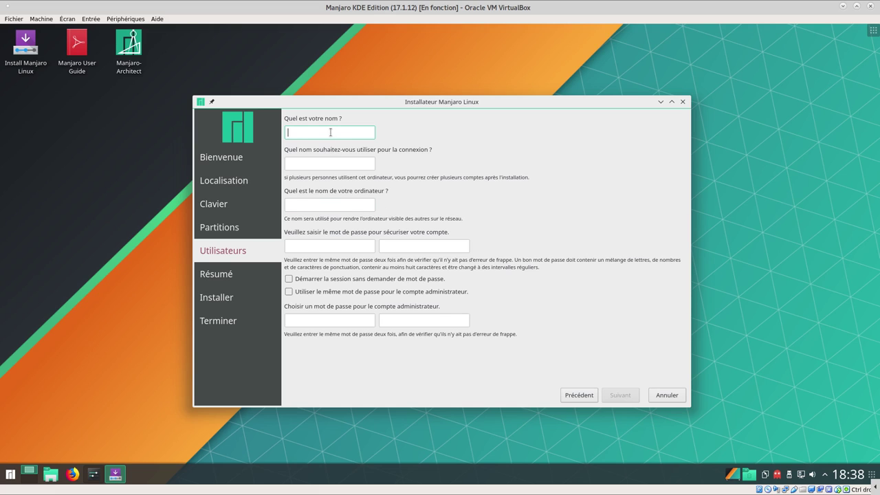
text(monbureaulinux)
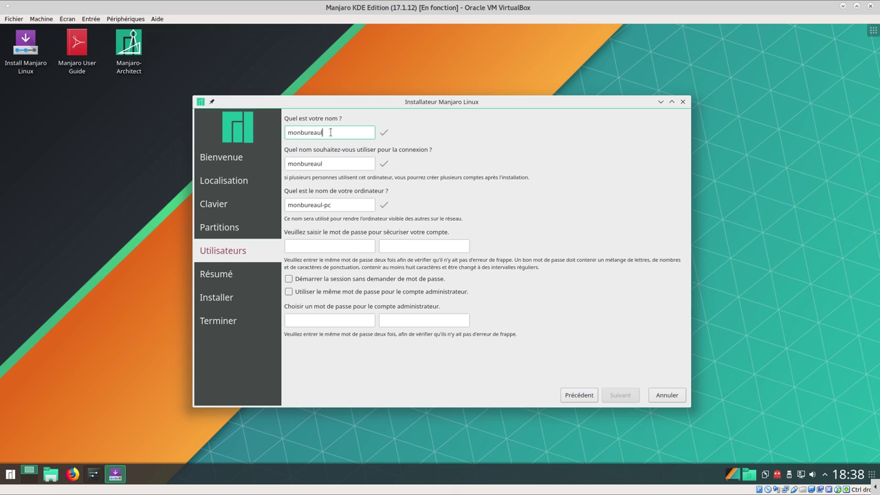
click(320, 242)
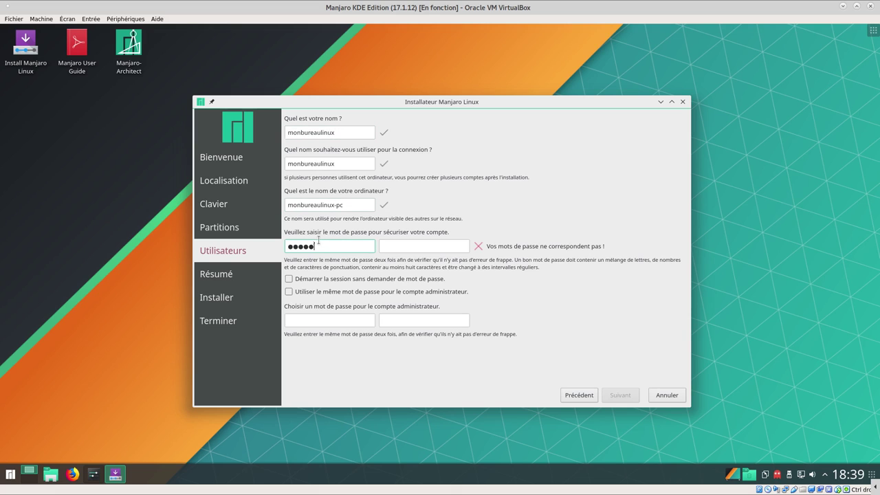
Confirm the password, reuse it for the administrator account, and continue to the summary
click(397, 248)
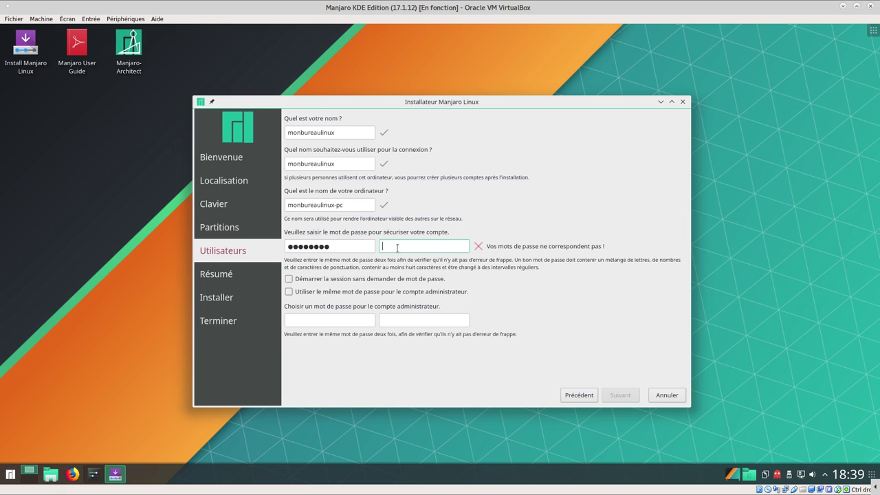
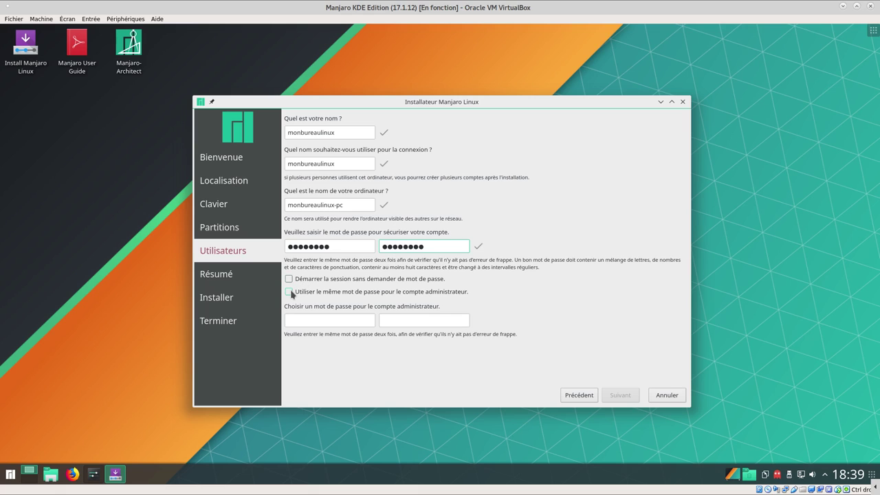
click(289, 292)
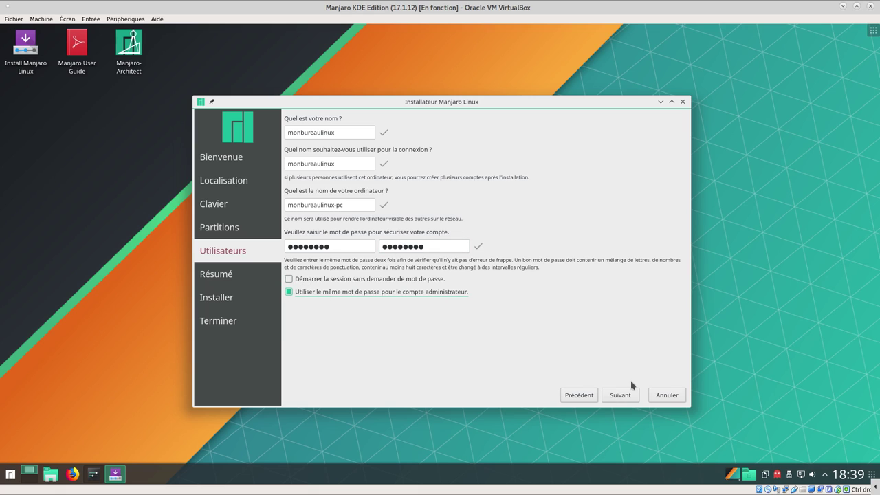
click(621, 399)
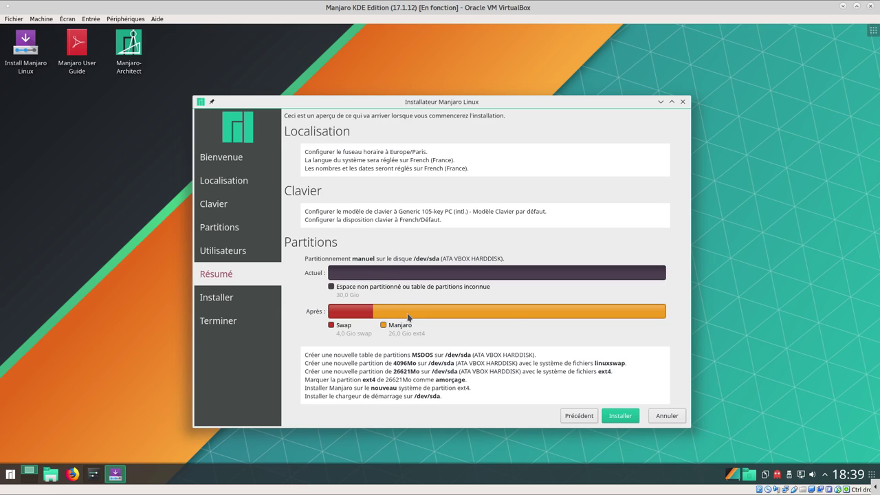
Review the 4 GiB swap and 26 GiB ext4 plan and confirm installing Manjaro now
mouse_move(409, 317)
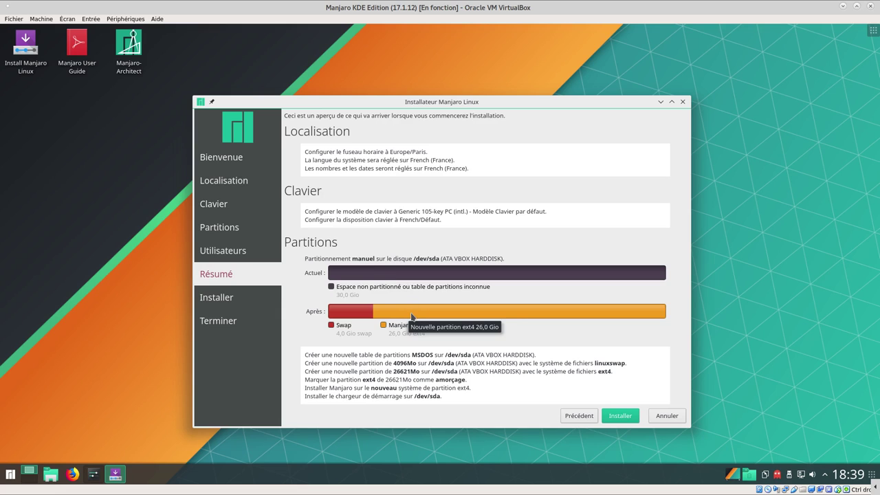
mouse_move(331, 317)
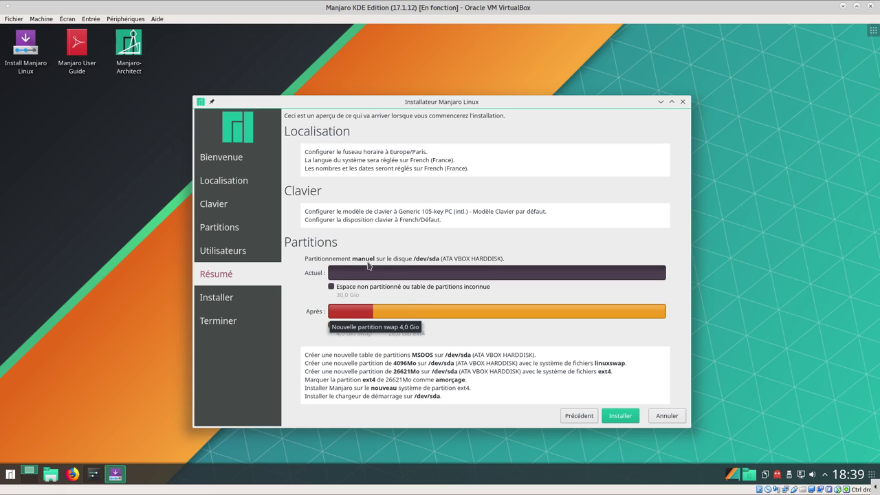
click(625, 419)
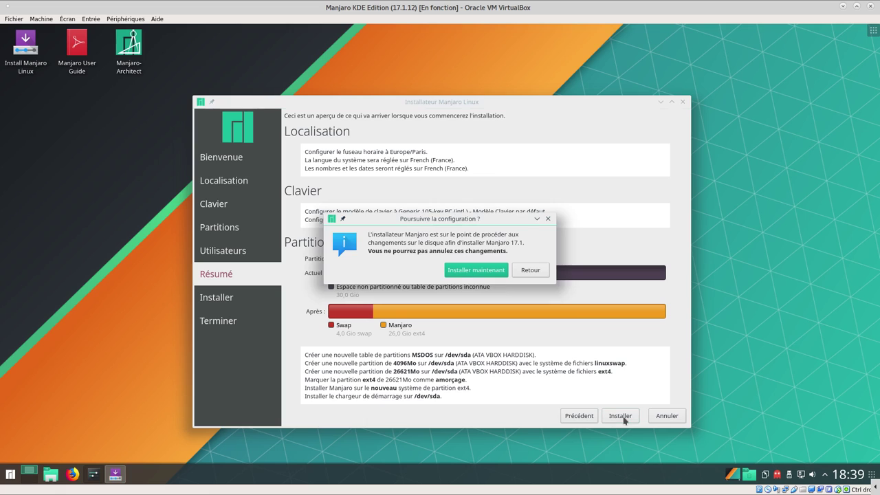
click(454, 270)
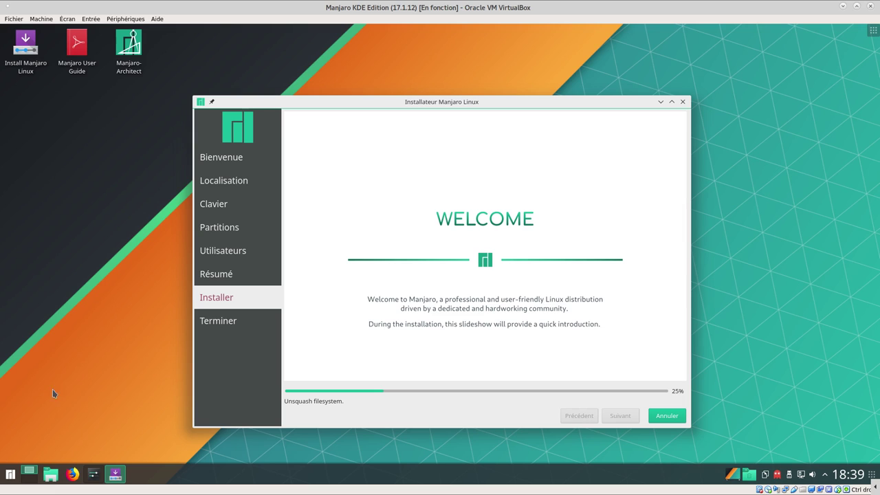
Move the installer window to the right and launch Configuration du système from the application launcher
click(11, 474)
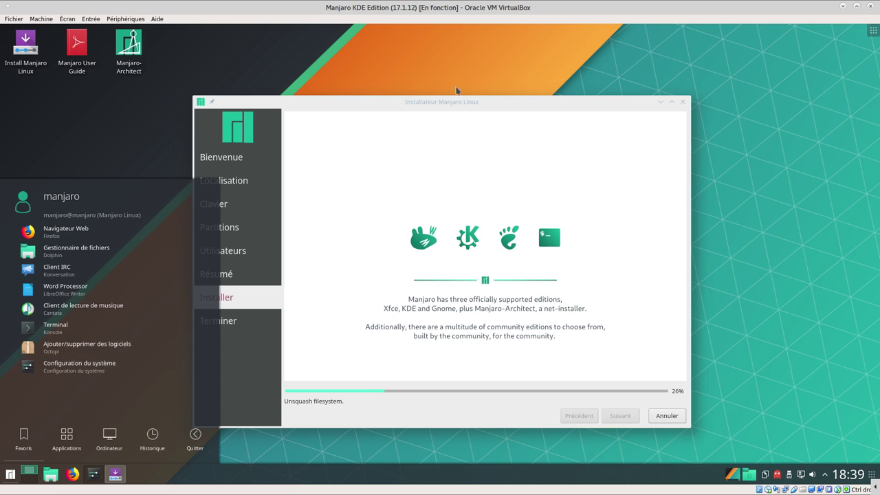
drag(483, 103, 655, 48)
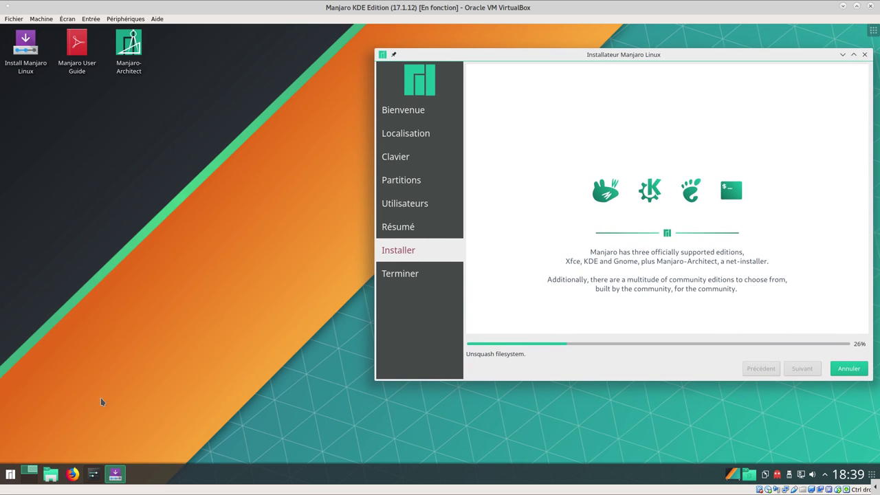
click(10, 477)
click(116, 368)
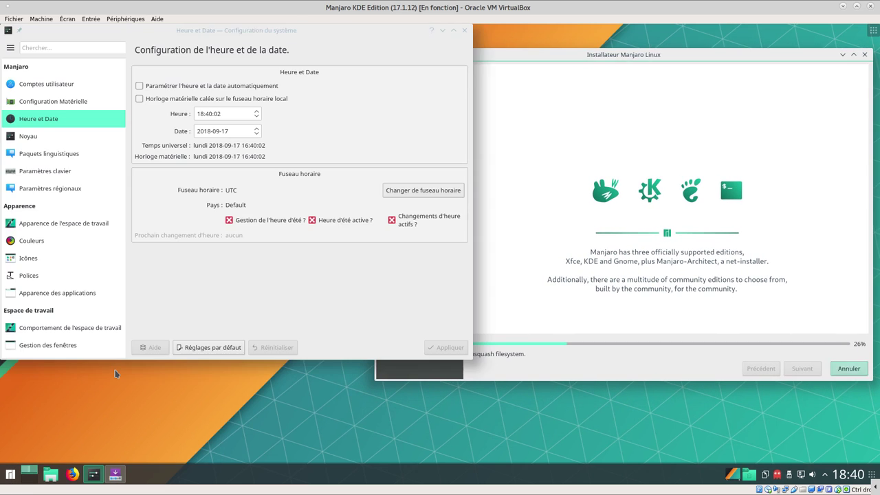
Browse Comptes utilisateur, Configuration Matérielle and Heure et Date, then show the Noyau kernel list
click(66, 82)
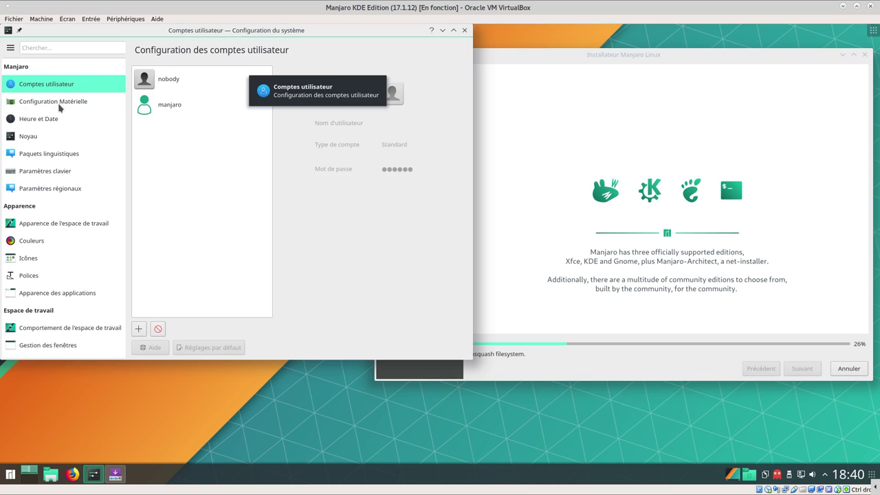
click(70, 107)
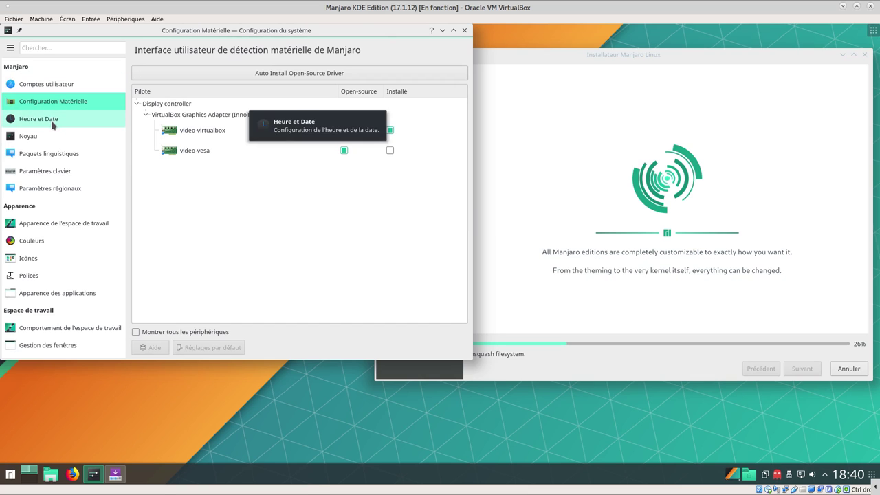
click(52, 124)
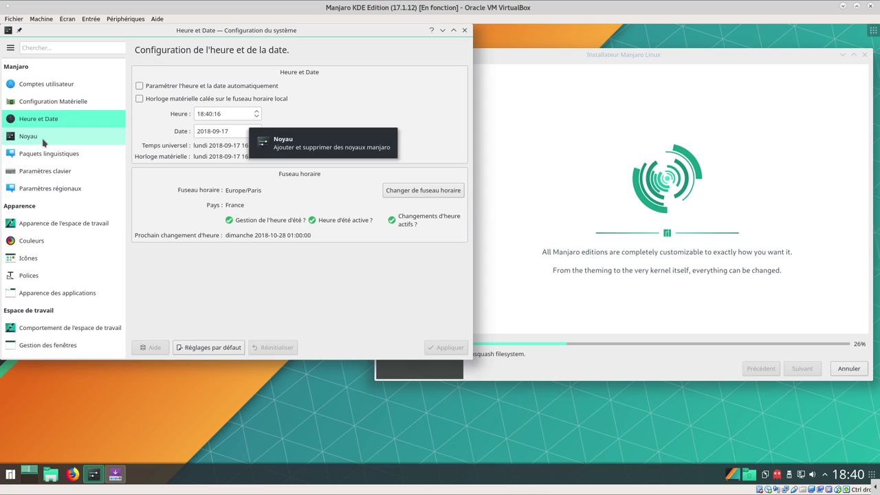
click(43, 142)
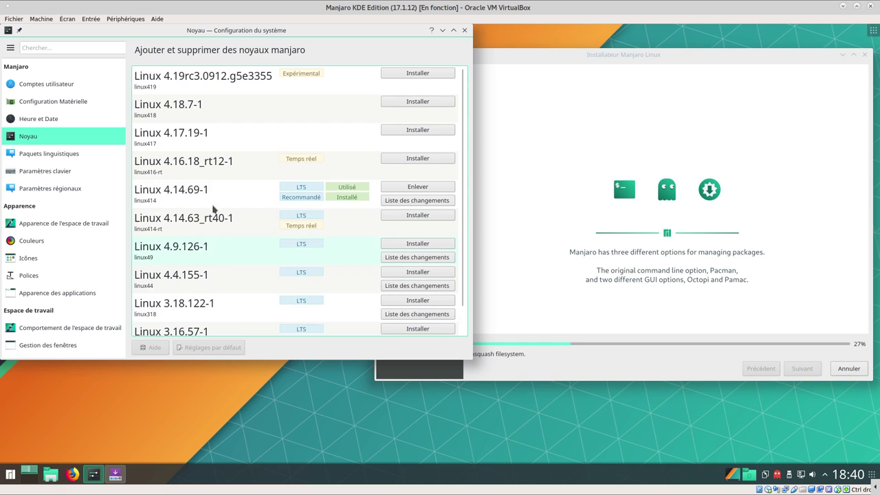
Check Paquets linguistiques, the keyboard model choices and Paramètres régionaux, then show Apparence de l'espace de travail
click(48, 155)
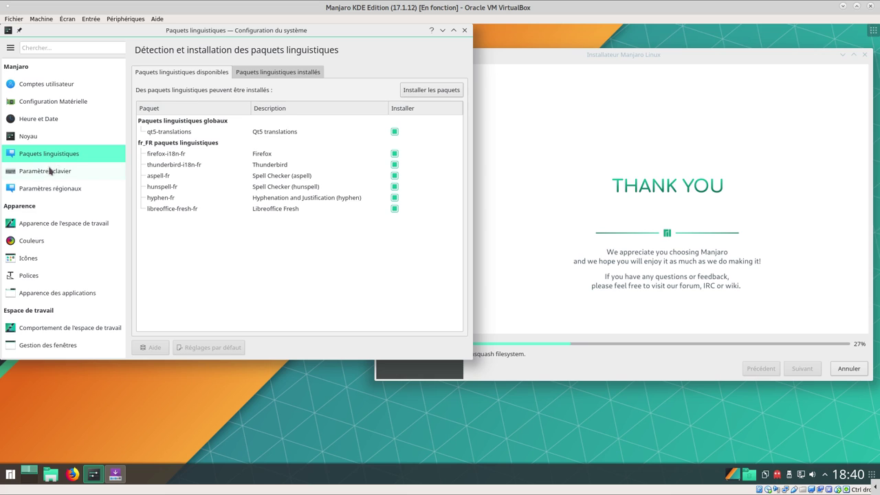
click(34, 176)
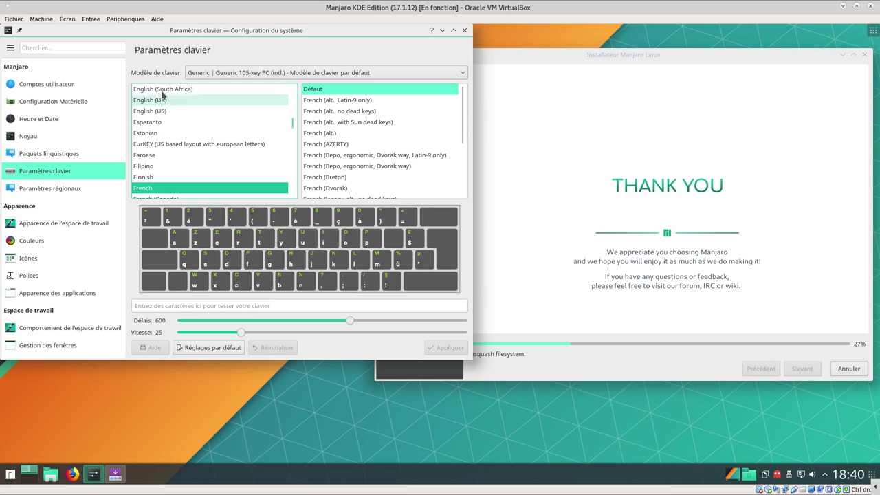
click(198, 75)
click(253, 77)
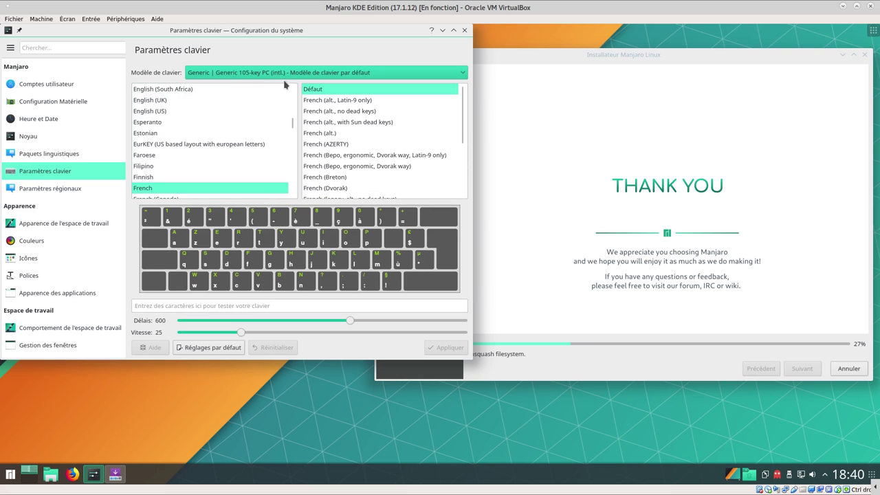
click(50, 191)
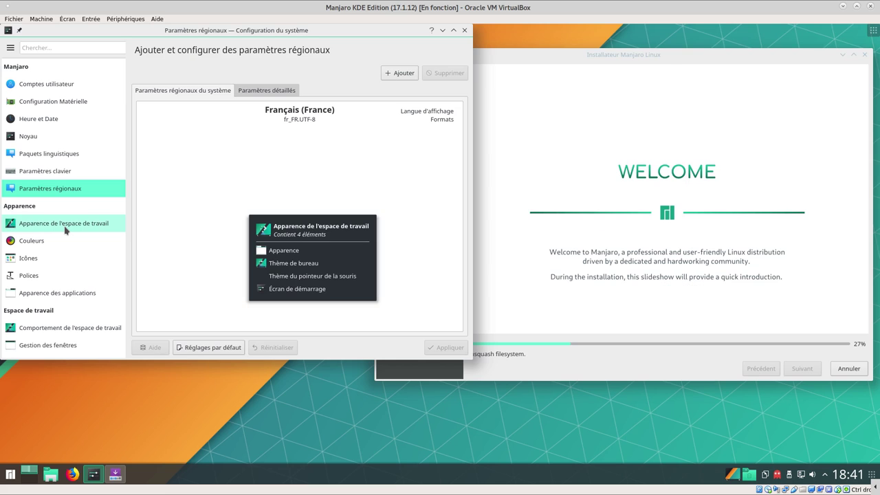
click(67, 231)
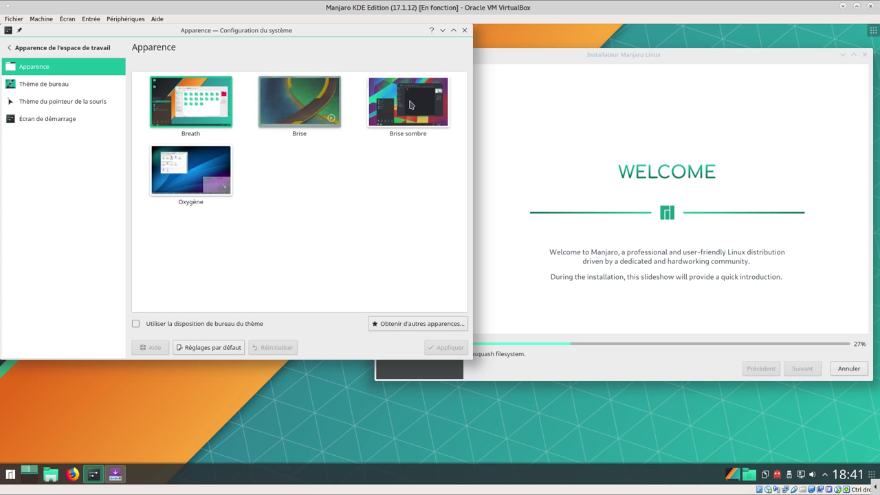
click(62, 85)
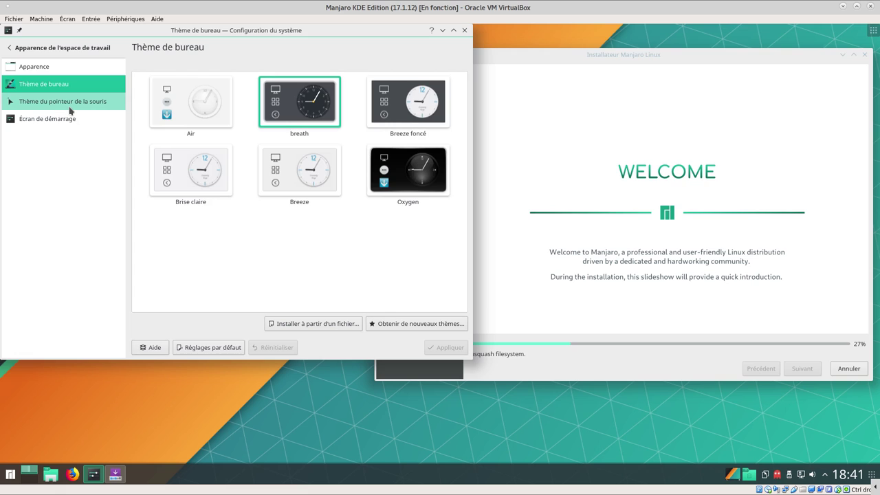
click(70, 108)
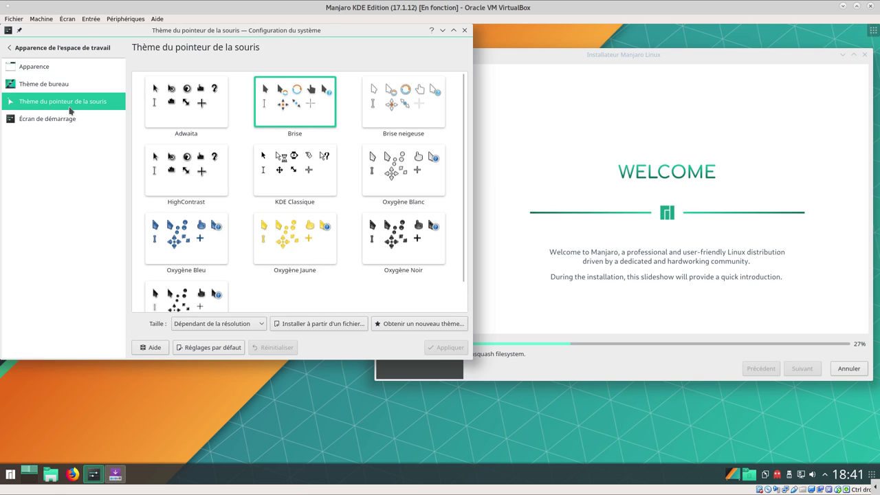
click(61, 122)
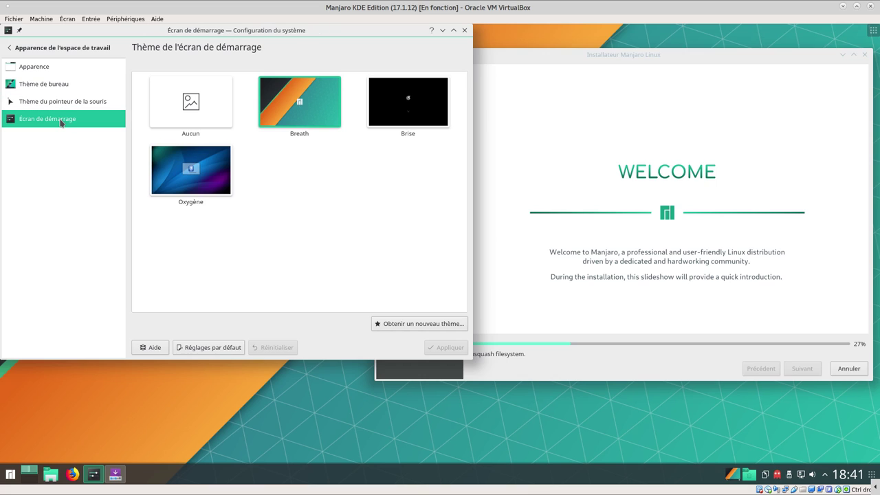
click(17, 66)
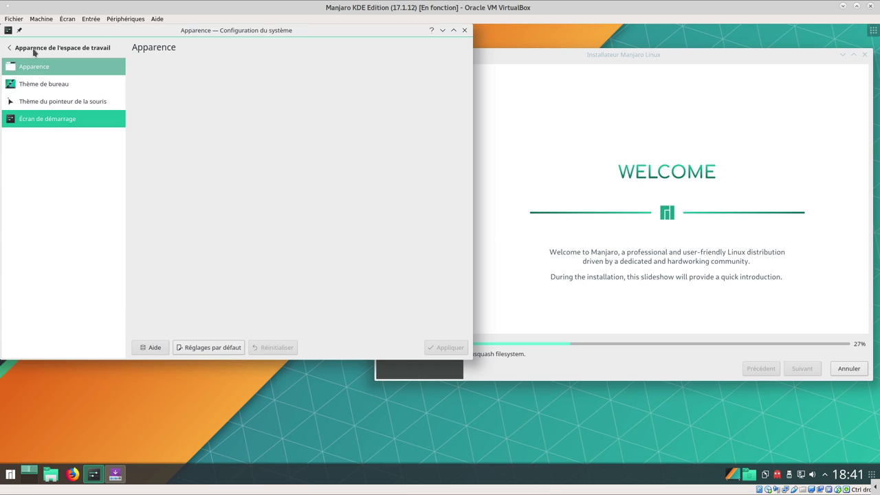
click(35, 50)
Browse the Couleurs, Icônes and Émoticônes themes, then show the Polices page with Noto Sans 10
click(42, 243)
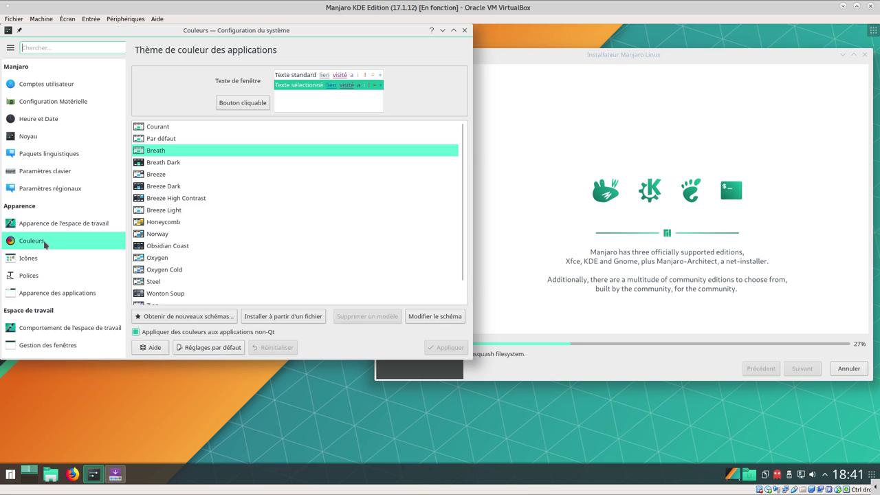
click(31, 259)
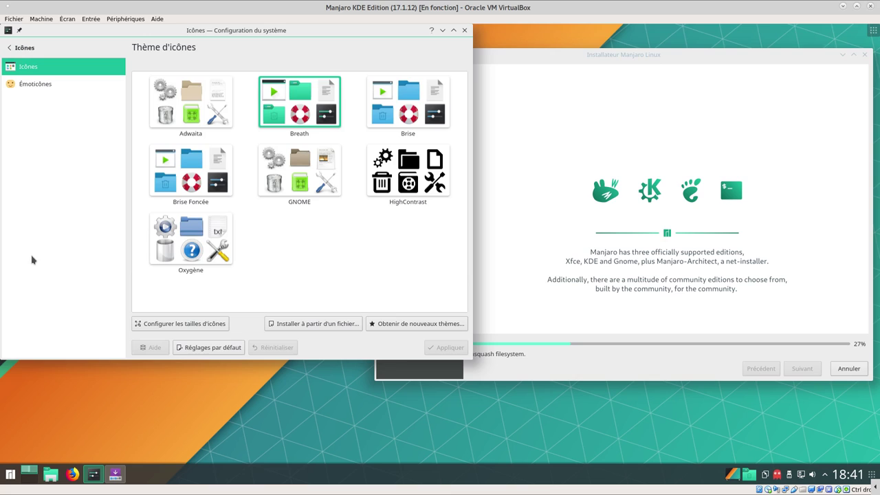
click(29, 87)
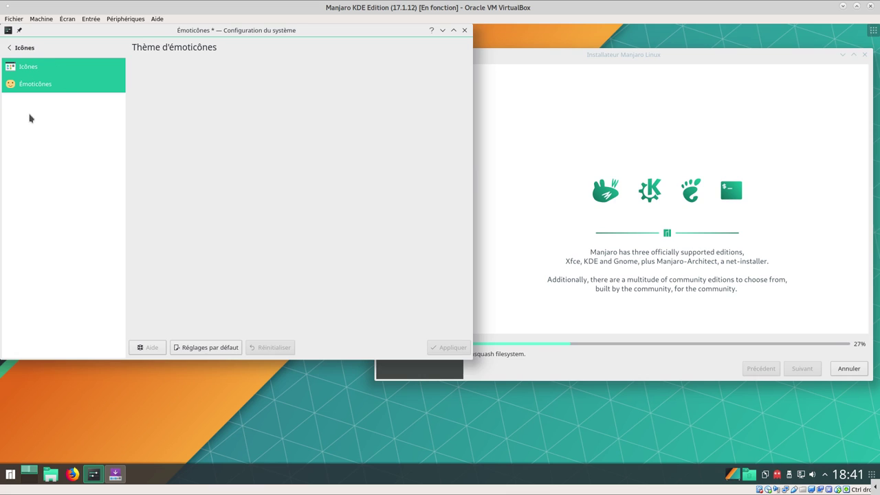
click(21, 48)
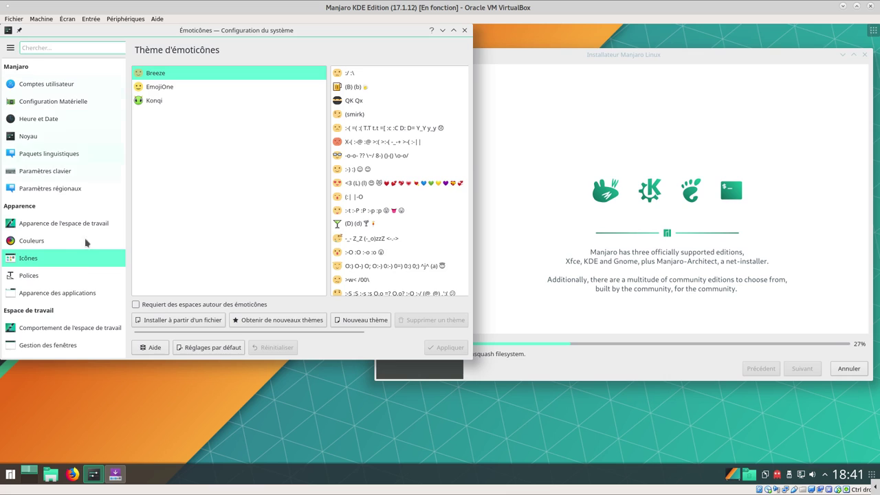
click(29, 278)
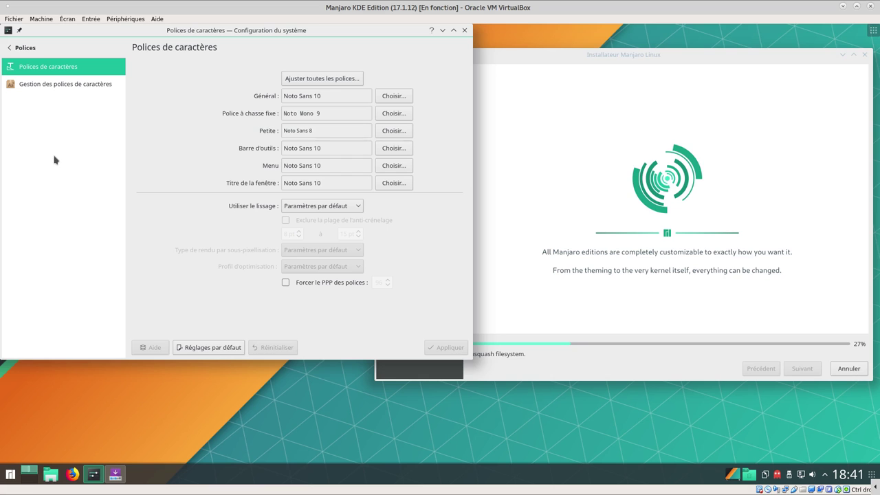
Scroll through the 198 installed fonts, then show the Apparence des applications widget style page
click(49, 86)
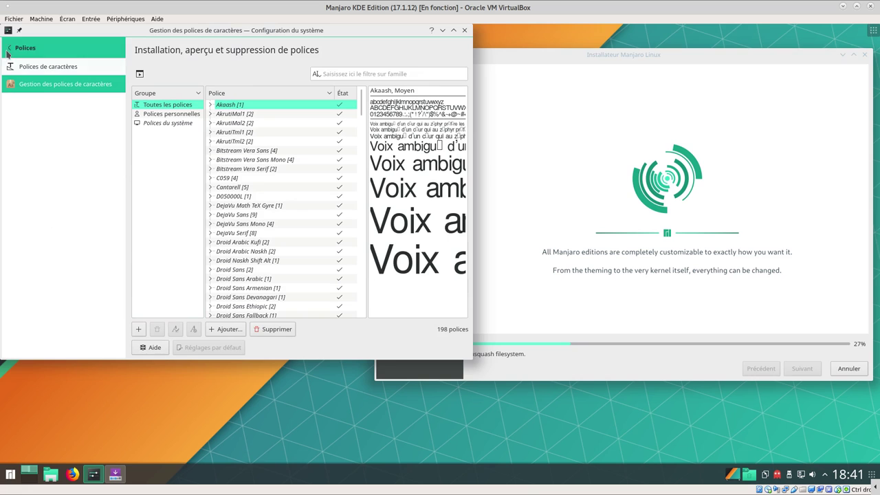
scroll(353, 211, down, 12)
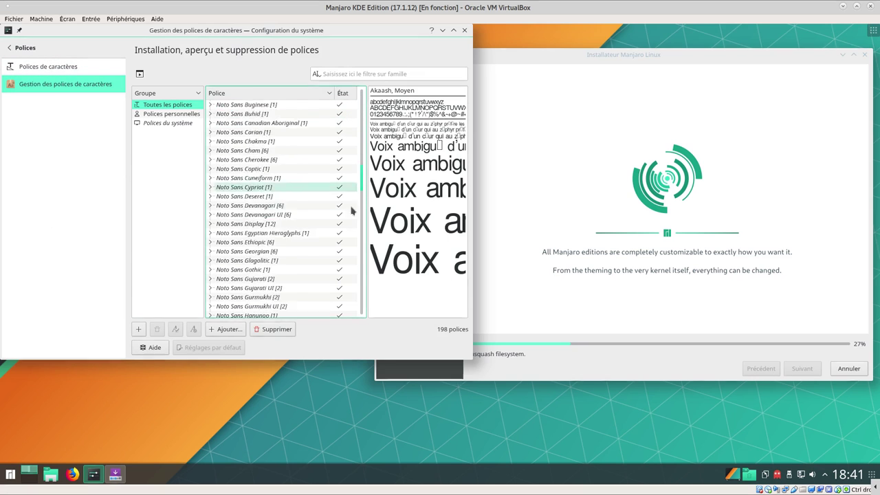
scroll(330, 207, up, 12)
click(26, 48)
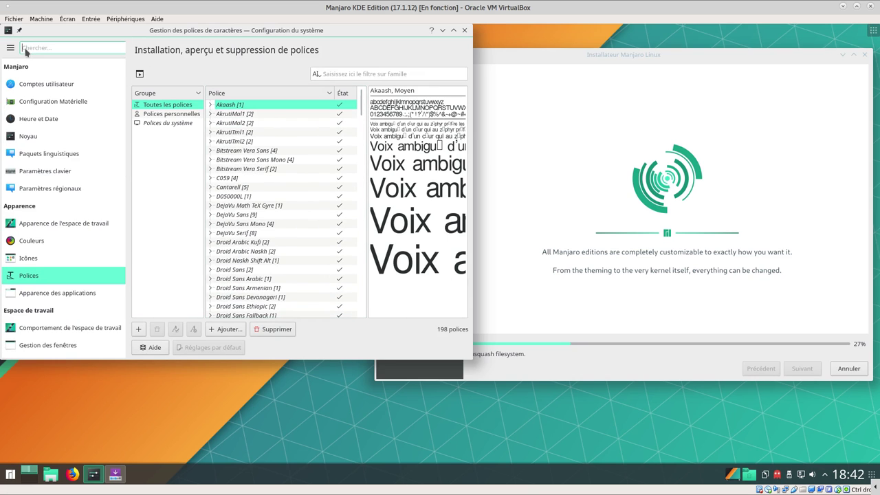
click(34, 299)
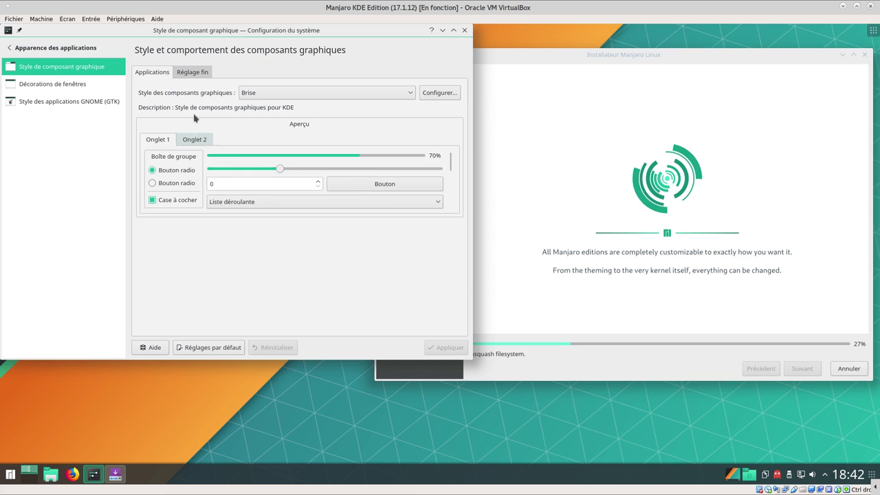
Keep Brise as the widget style and look over the window decoration themes and button layout
click(199, 77)
click(168, 75)
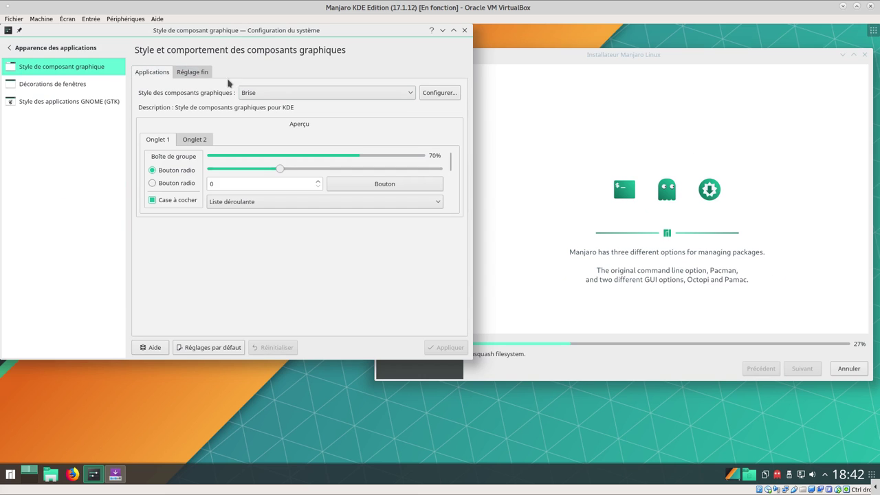
click(280, 92)
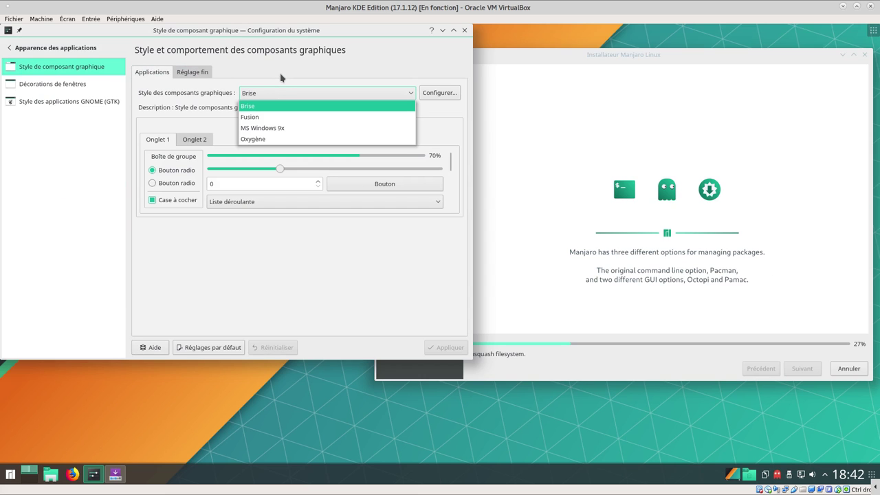
click(281, 78)
click(34, 88)
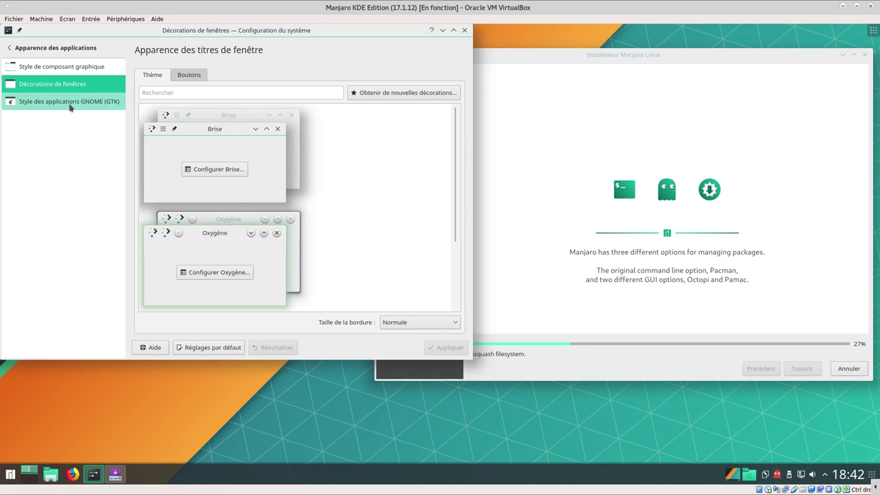
click(196, 76)
click(163, 80)
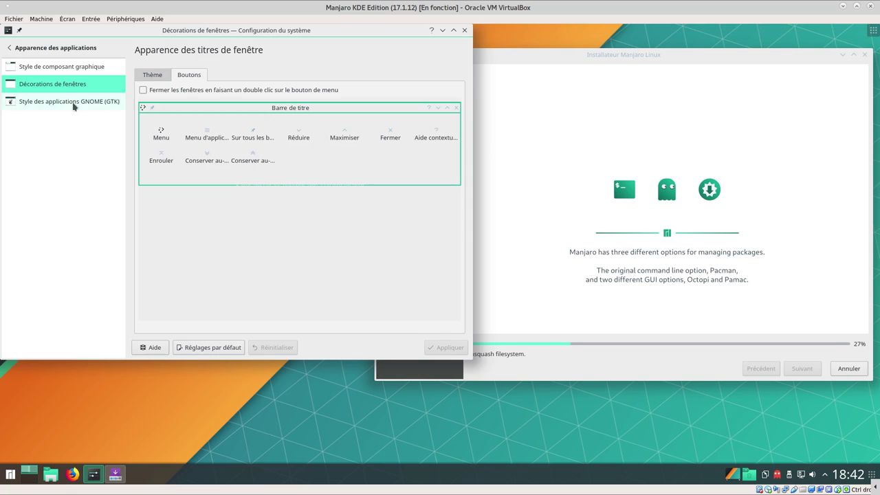
View the GNOME (GTK) application style settings, then show Comportement de l'espace de travail
click(68, 107)
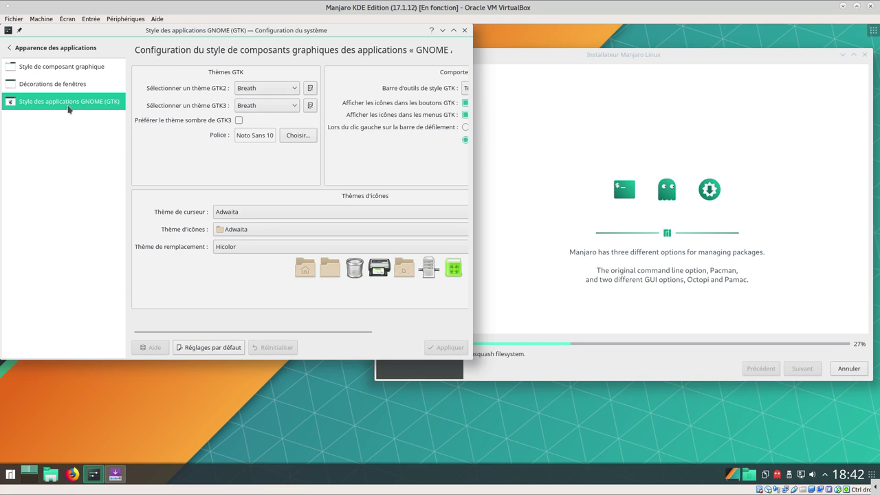
click(40, 48)
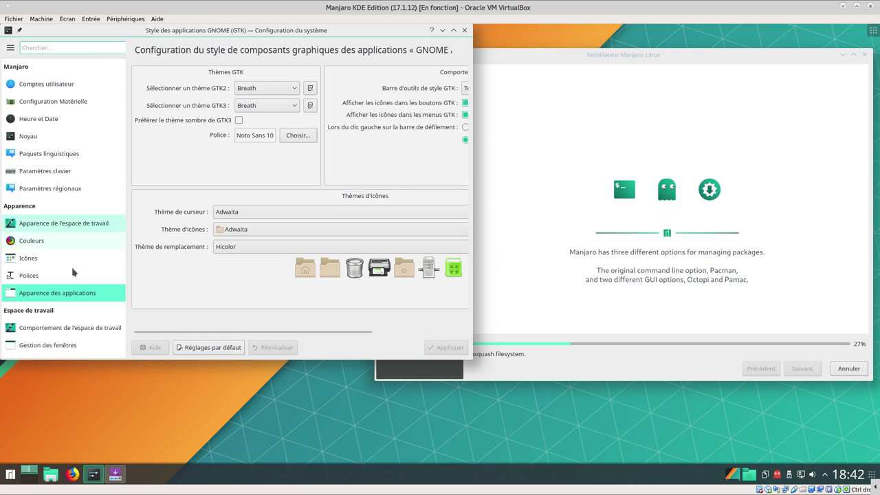
scroll(74, 272, down, 5)
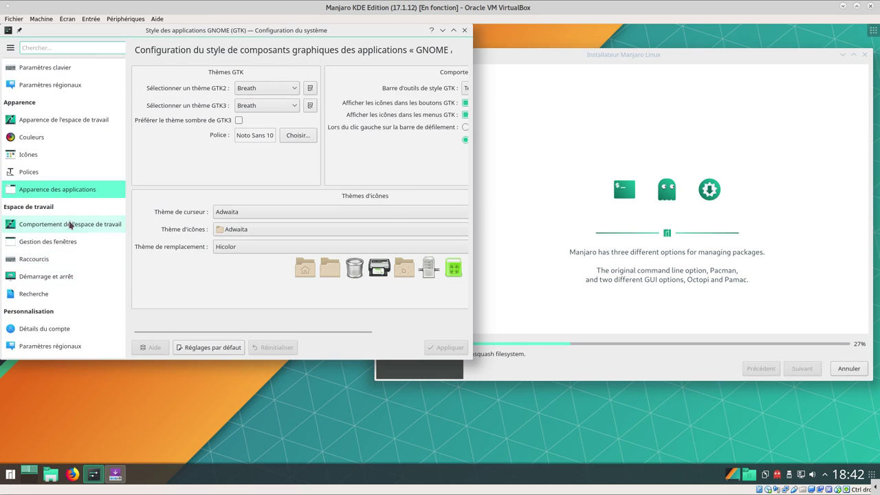
mouse_move(69, 228)
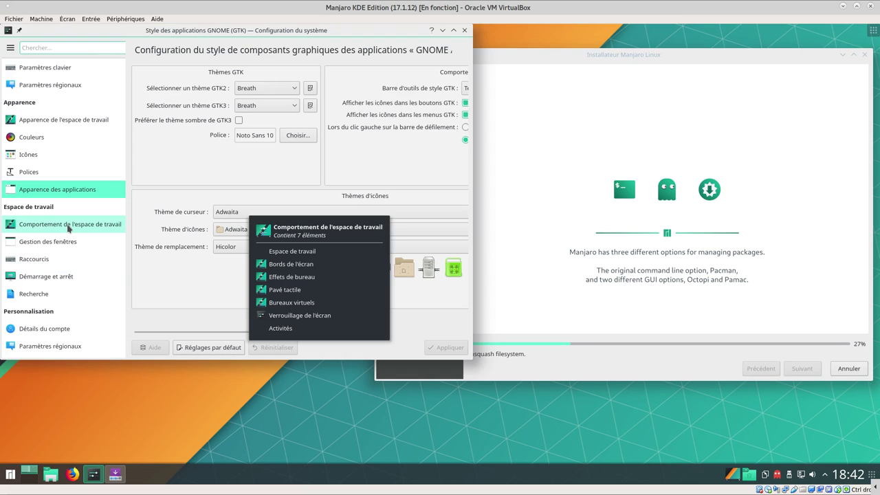
click(69, 226)
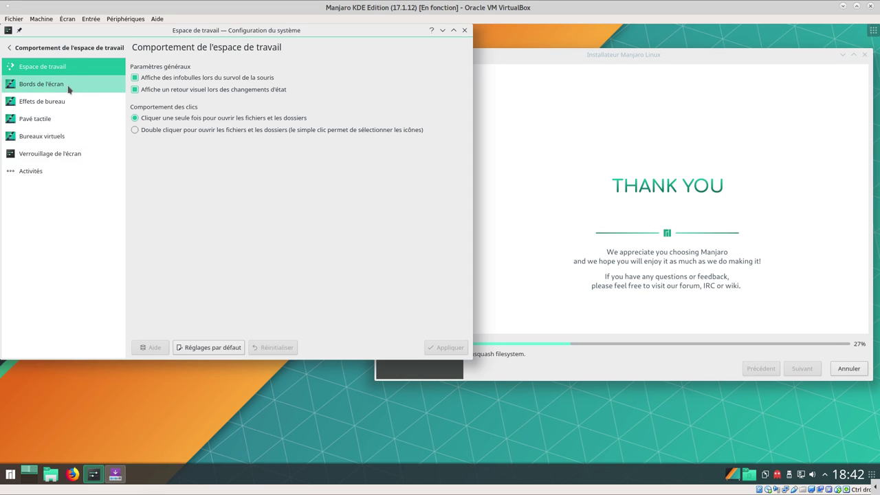
Look through the Bords de l'écran settings and the Effets de bureau list
click(57, 90)
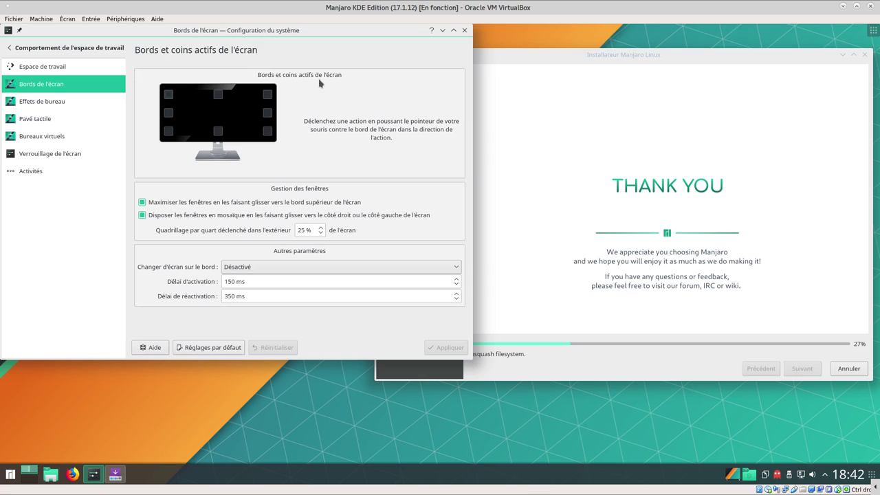
click(41, 105)
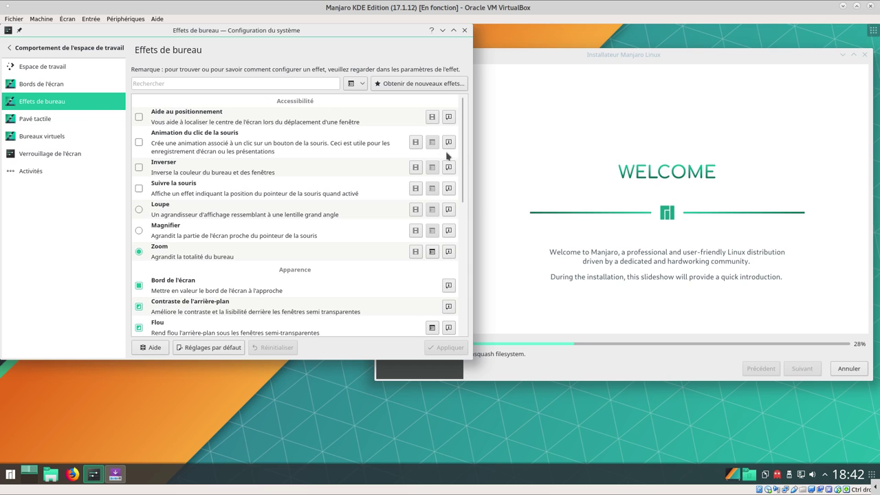
drag(465, 148, 462, 302)
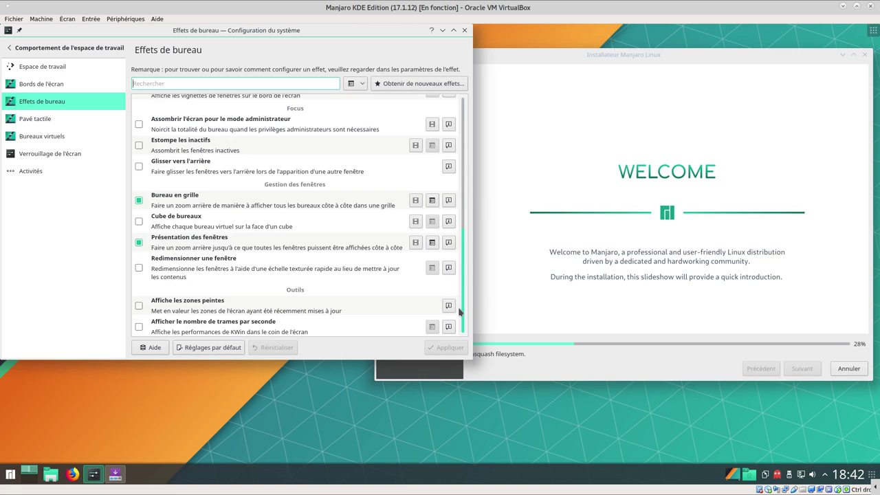
scroll(454, 258, up, 1)
scroll(450, 206, up, 10)
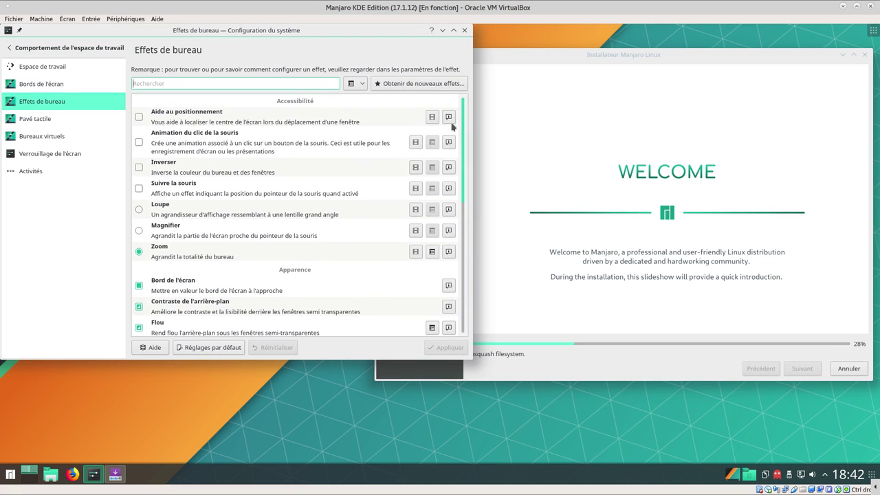
Check touchpad gestures and Bureaux virtuels, switching to the second desktop and back
click(30, 122)
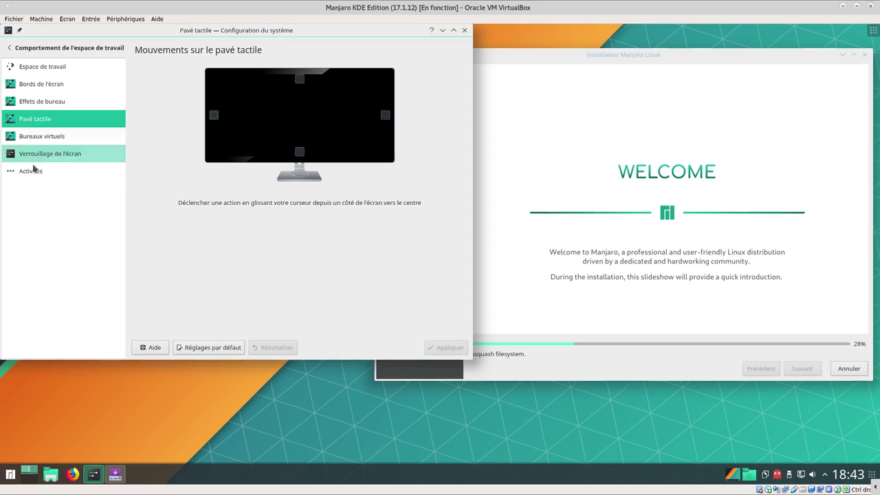
click(48, 137)
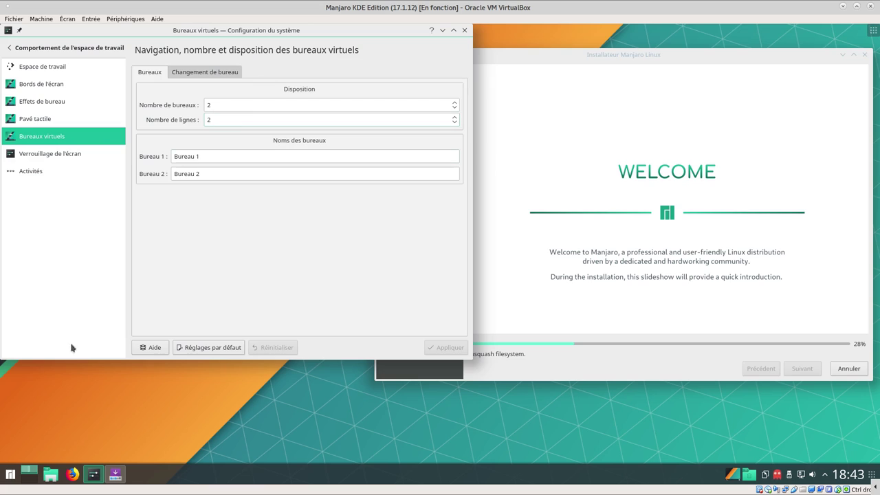
mouse_move(30, 471)
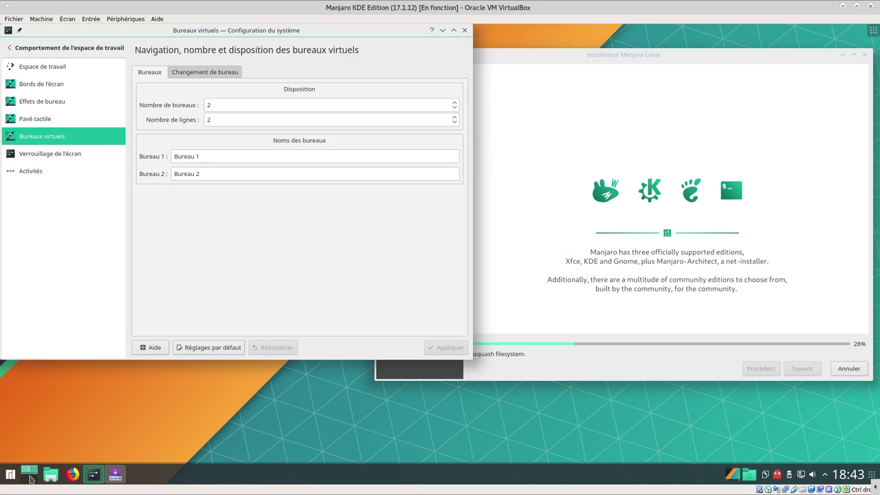
click(31, 473)
click(29, 472)
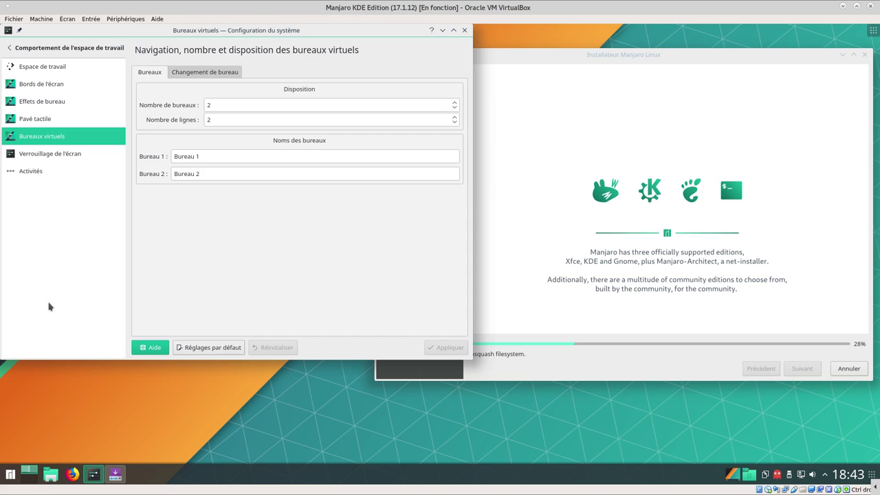
View the Verrouillage and Activités pages, then return to the category list
click(82, 155)
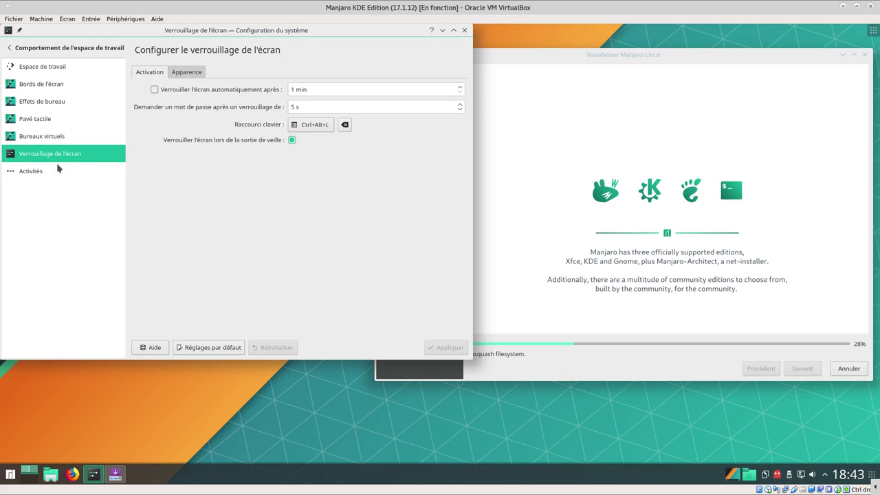
click(38, 178)
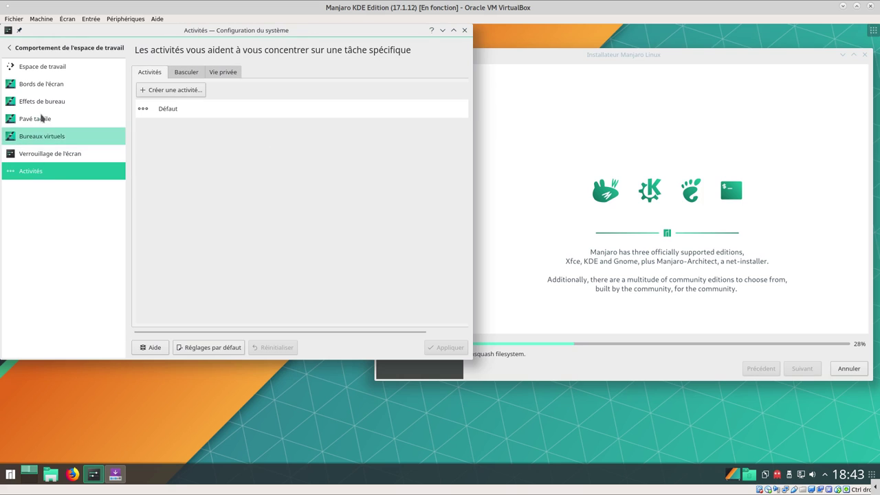
click(30, 44)
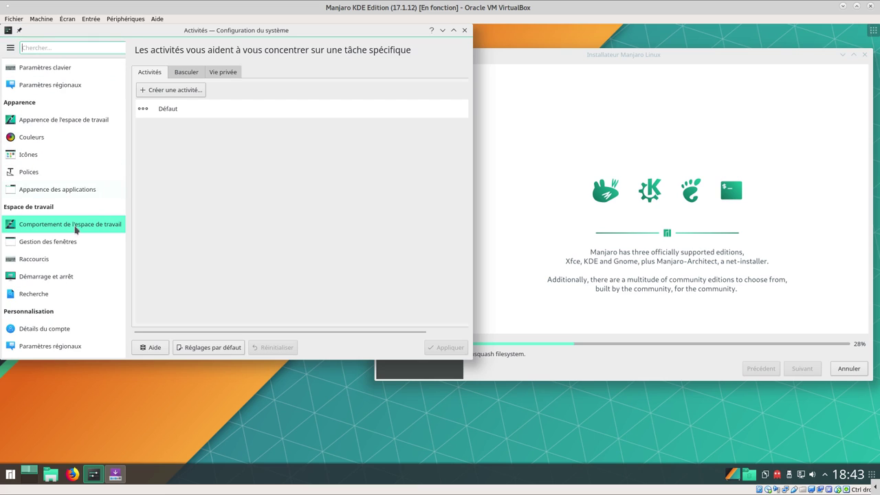
mouse_move(67, 249)
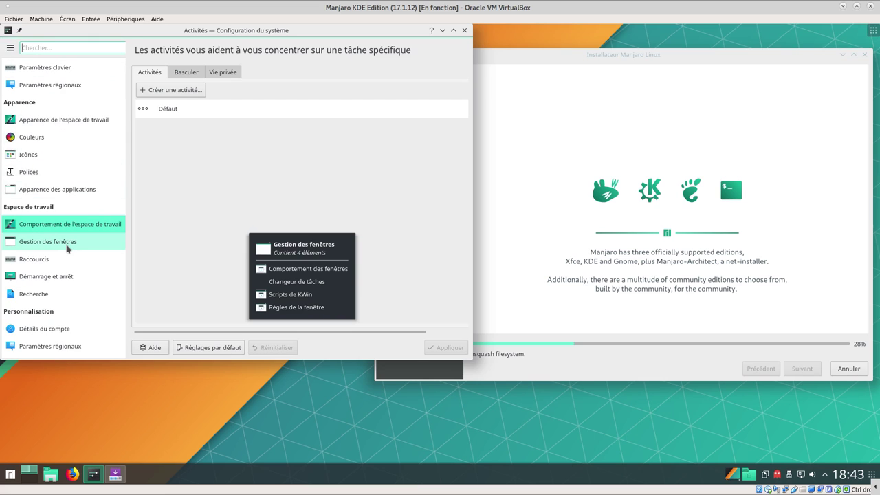
Browse the Gestion des fenêtres tabs: title-bar actions, window actions, movement and advanced behaviour
click(67, 249)
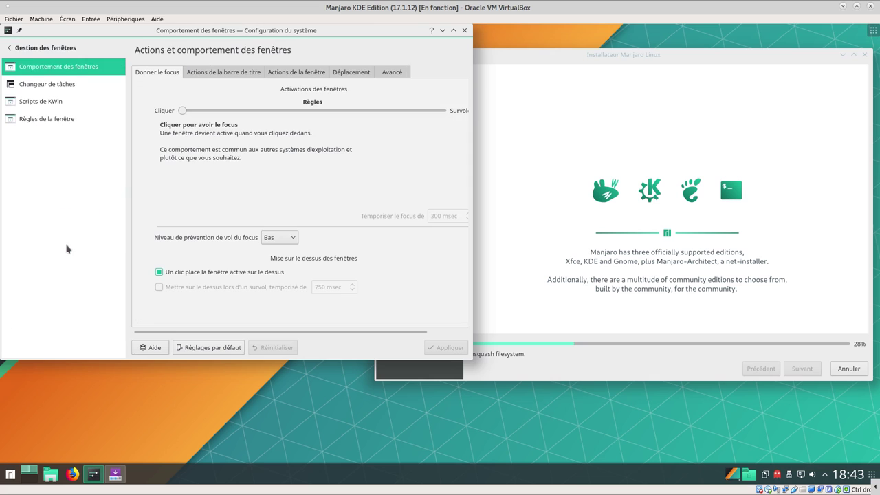
click(221, 77)
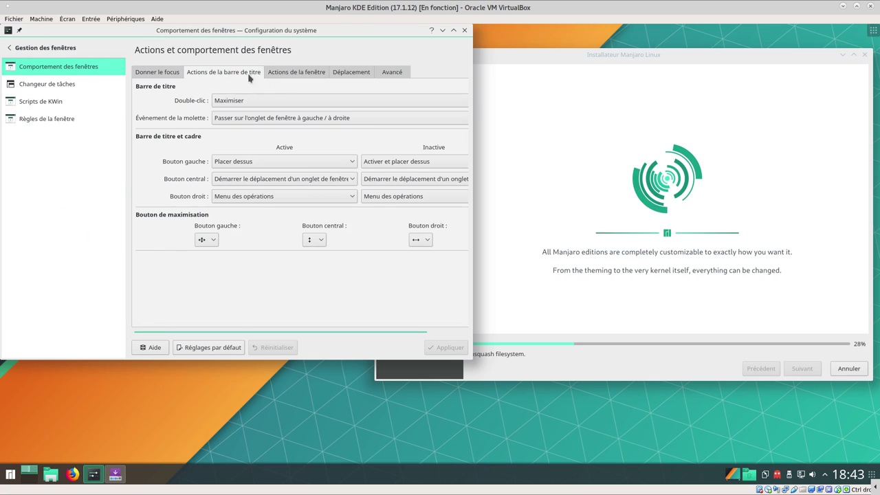
click(297, 77)
click(353, 75)
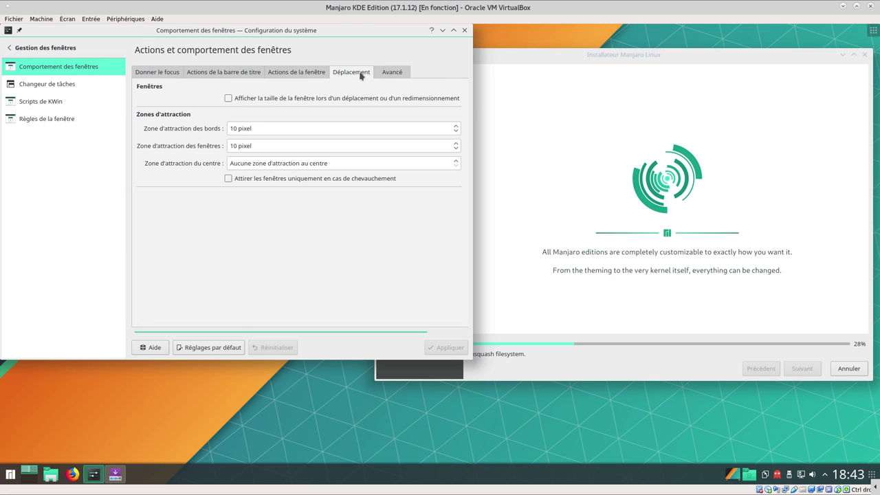
click(397, 73)
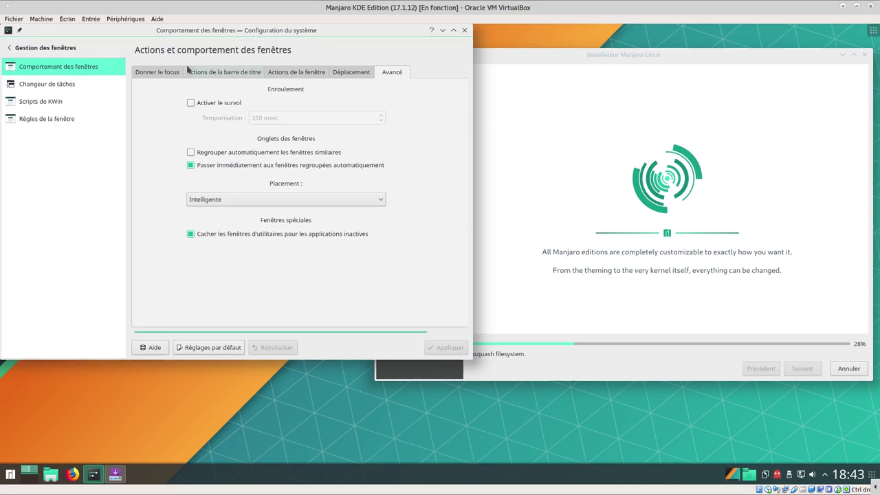
click(146, 72)
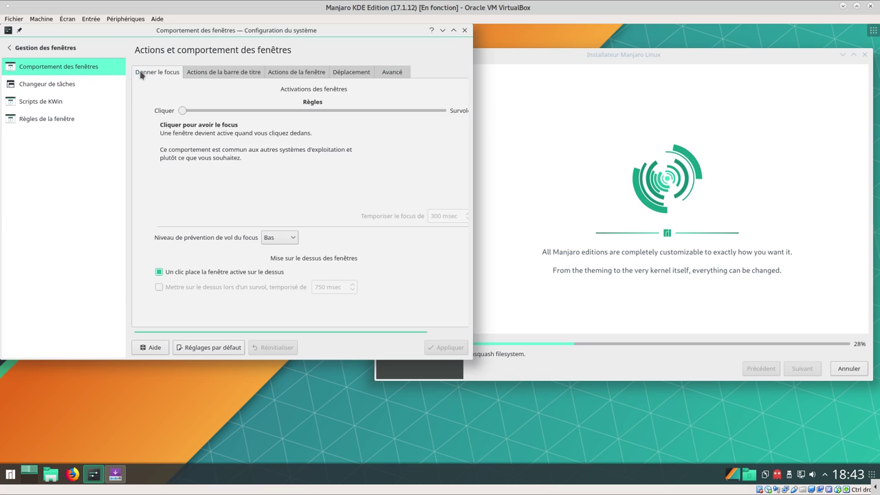
Check the task switcher and KWin scripts, then view the empty Règles de la fenêtre page
click(40, 86)
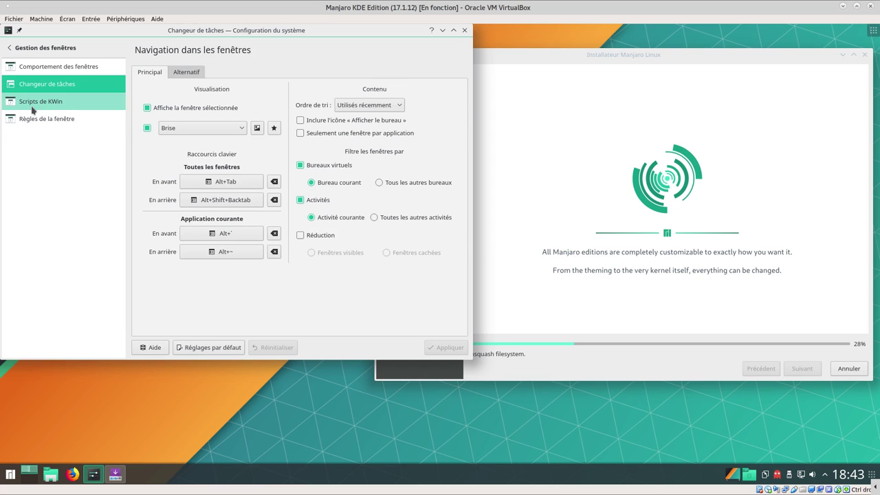
click(32, 104)
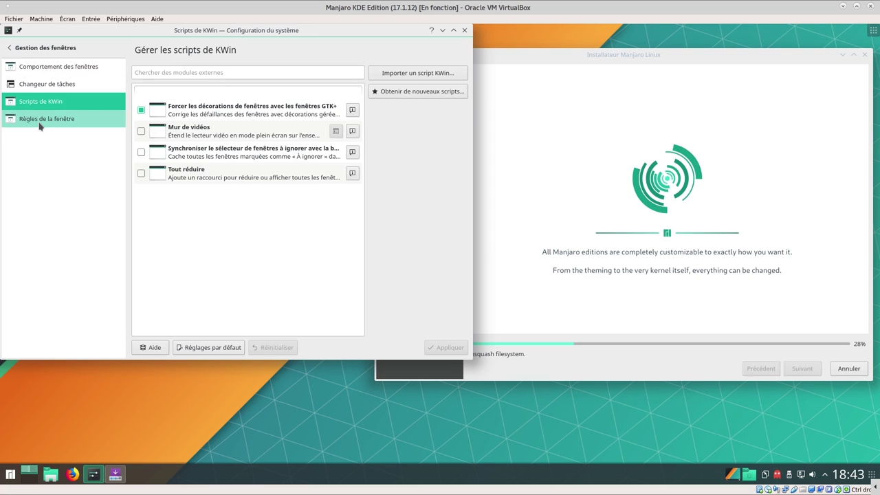
click(39, 124)
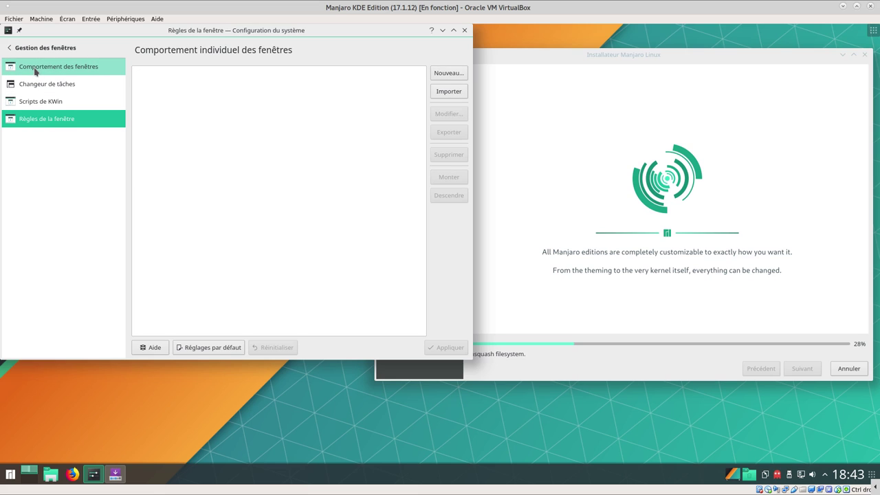
click(43, 48)
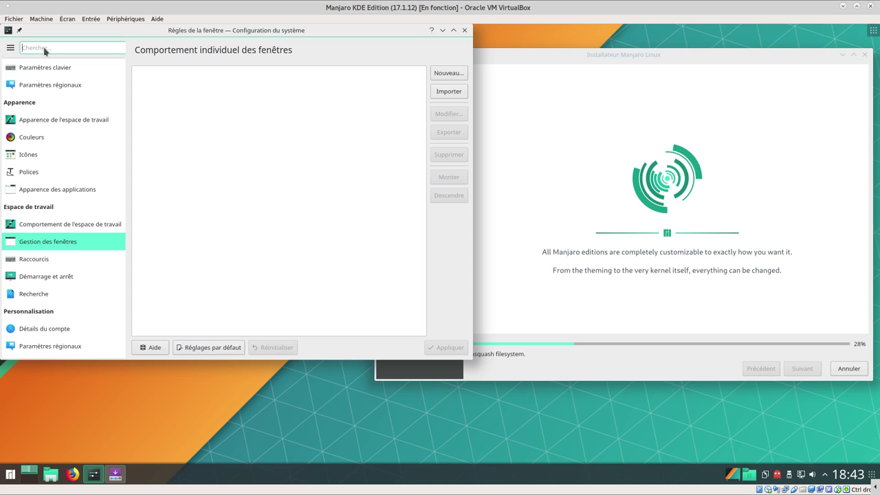
mouse_move(34, 175)
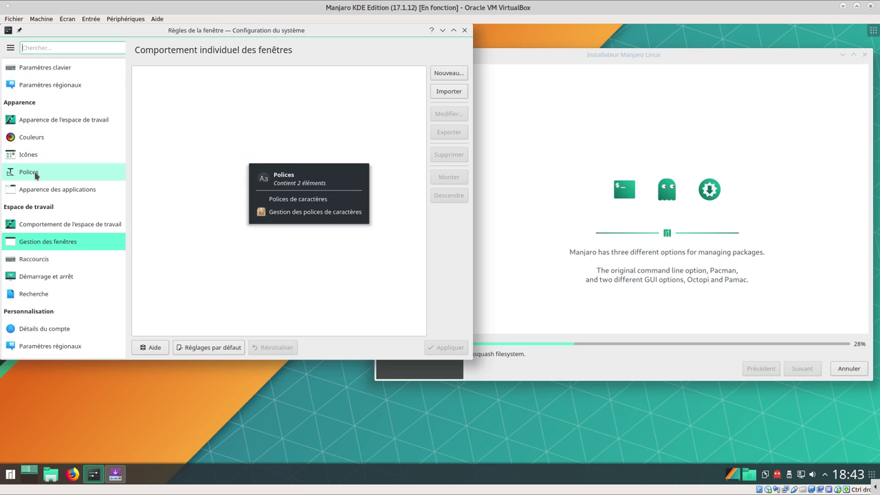
mouse_move(41, 266)
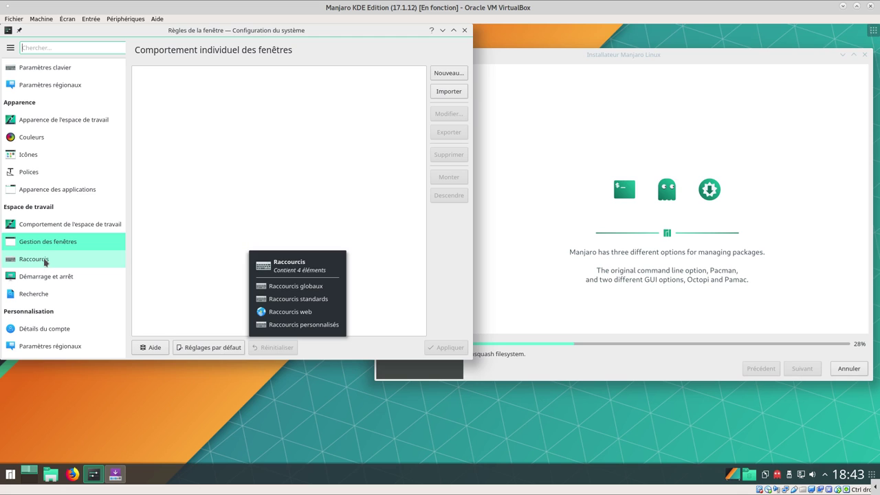
Browse Raccourcis globaux (Basculer l'activité, Configuration du système, power), then standard, web and custom shortcut pages
click(48, 262)
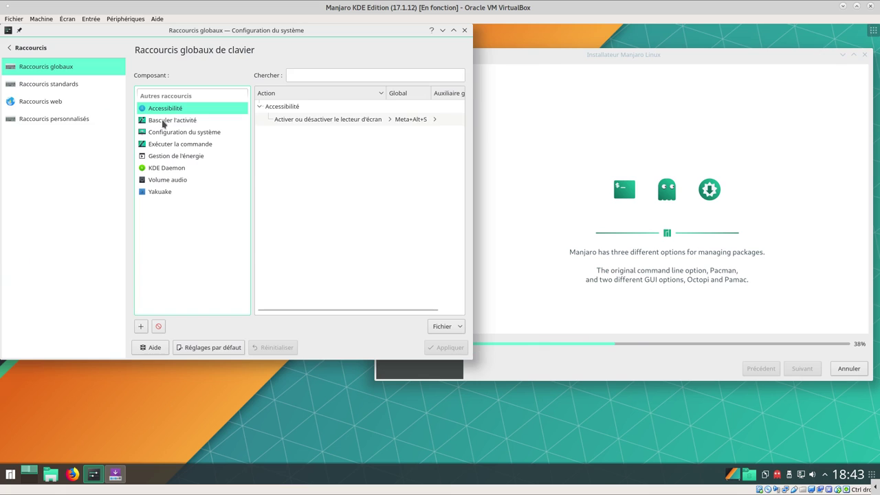
click(164, 122)
click(165, 136)
click(165, 156)
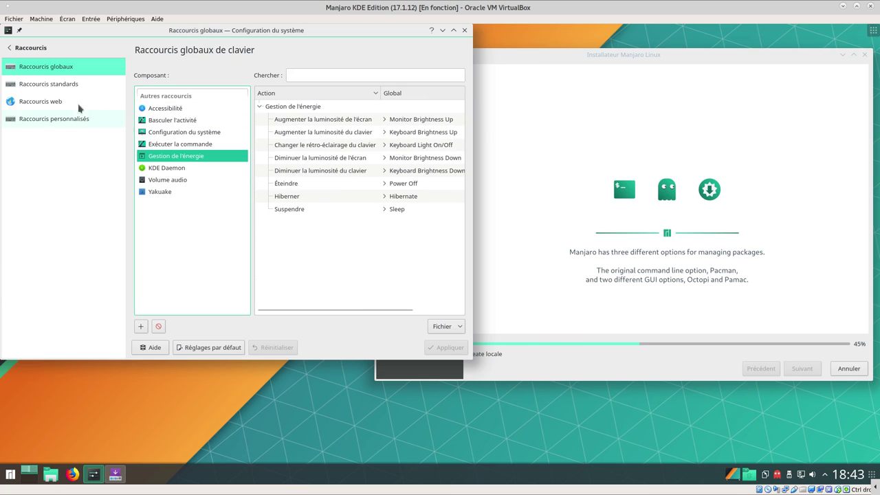
click(37, 89)
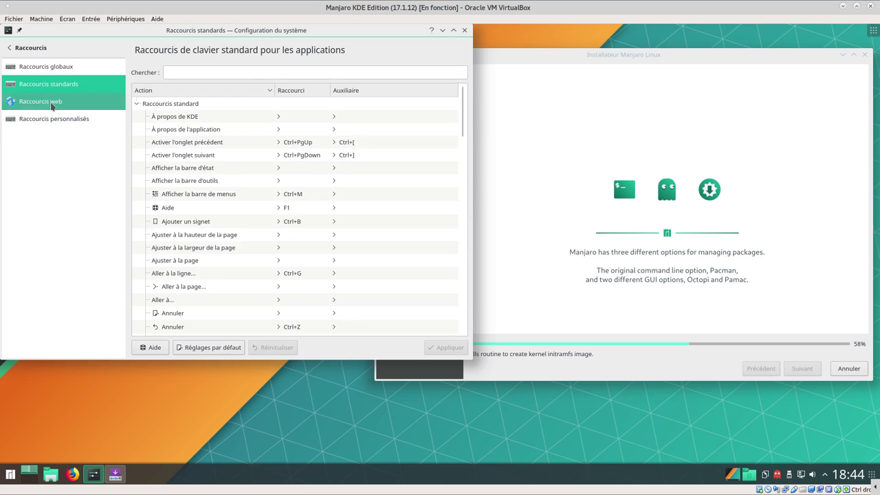
click(53, 104)
click(59, 121)
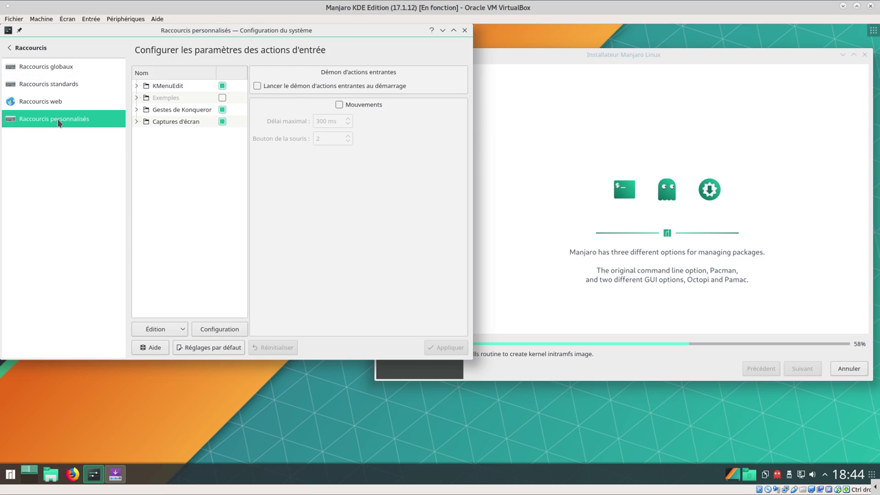
click(25, 52)
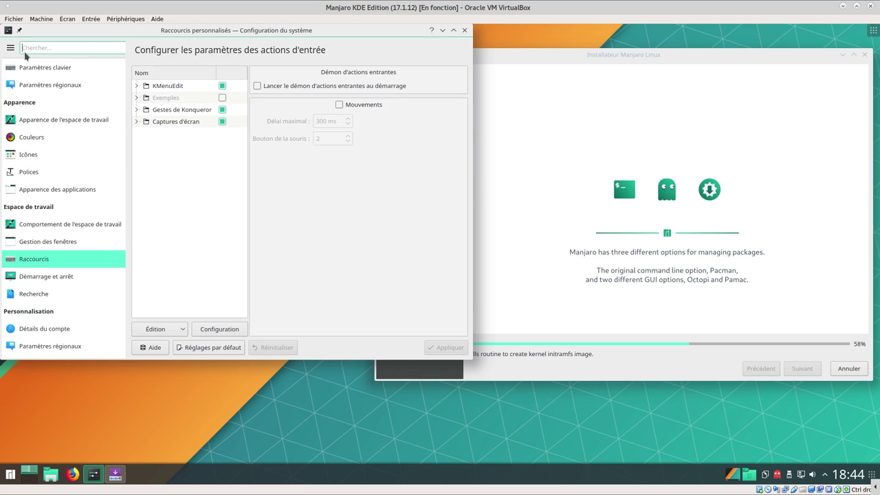
Review SDDM Thème and Avancé, Démarrage automatique, Services d'arrière plan and Session de bureau pages
click(53, 277)
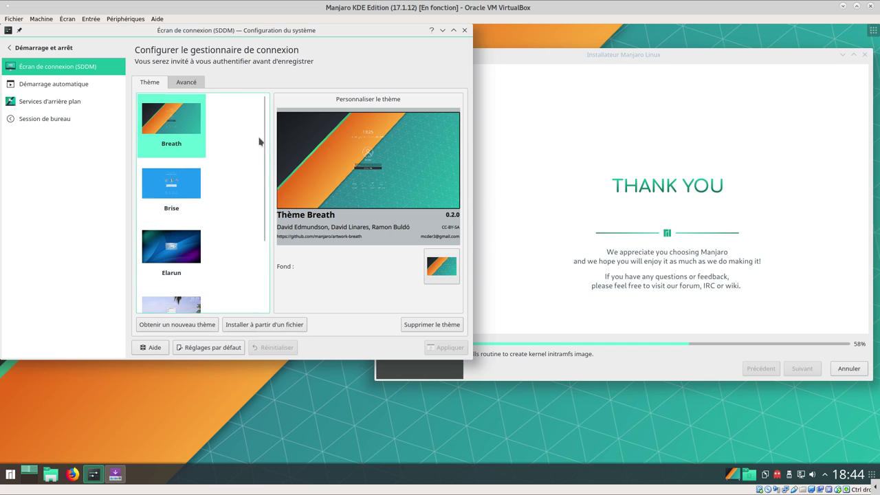
drag(258, 194, 239, 74)
click(186, 81)
click(43, 85)
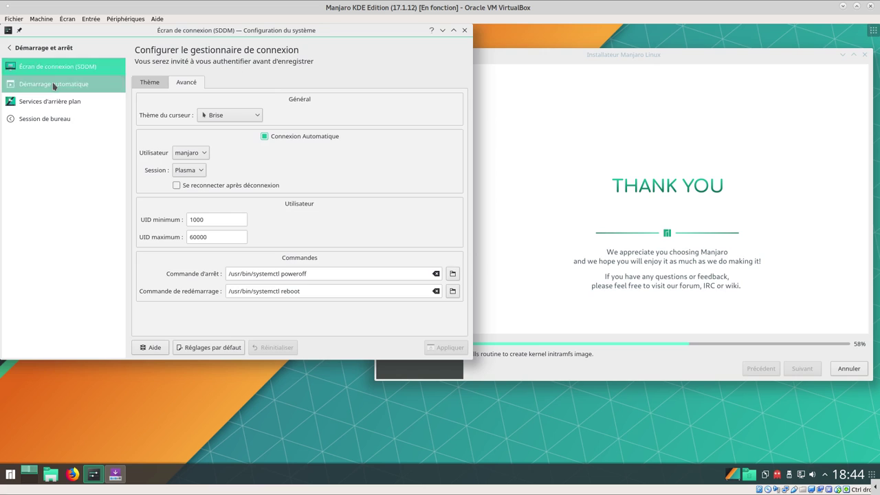
click(45, 106)
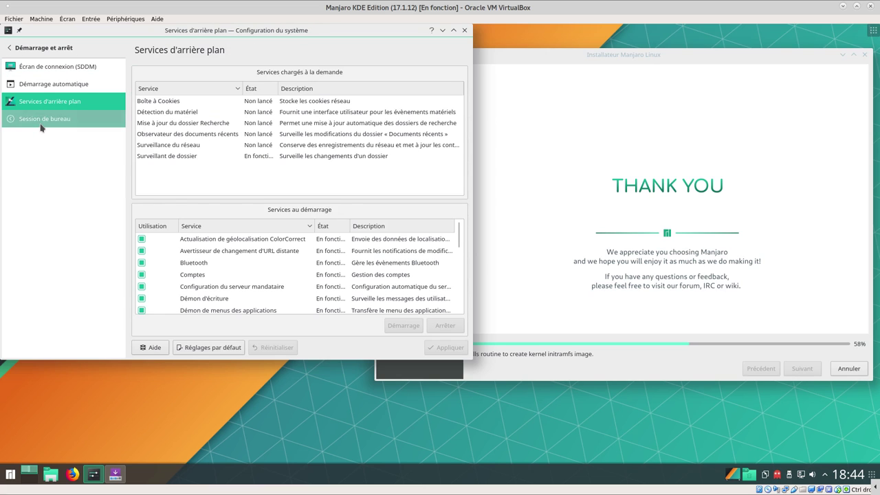
click(41, 124)
click(41, 51)
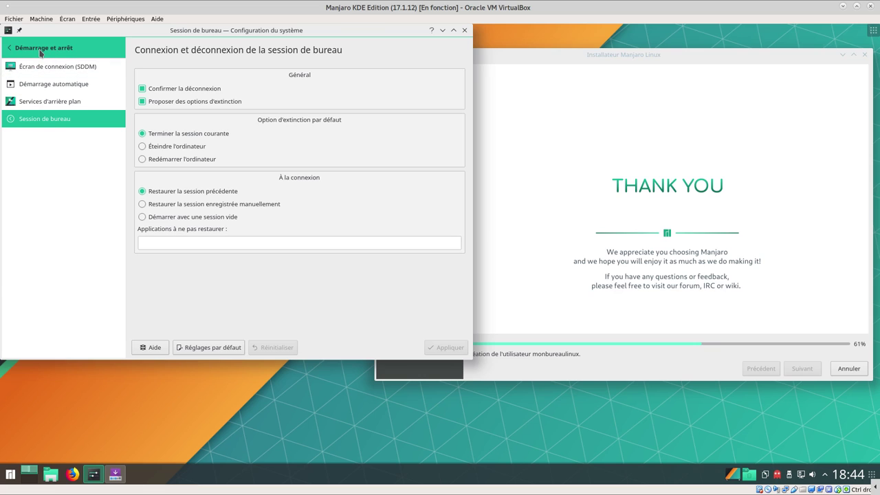
click(41, 50)
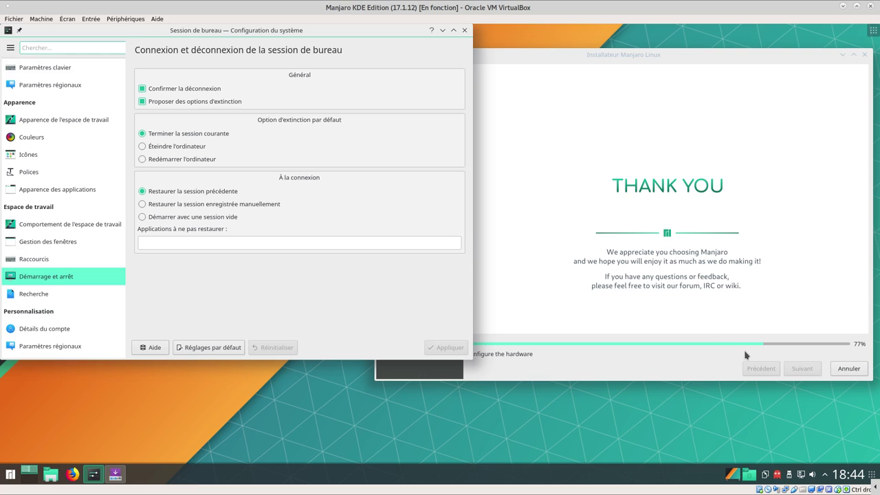
Check the Recherche file search and Plasma search settings
click(34, 296)
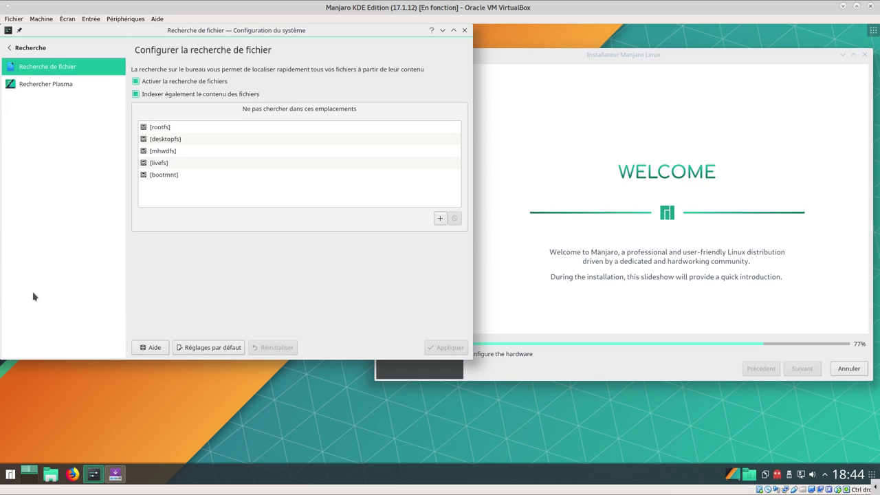
click(47, 85)
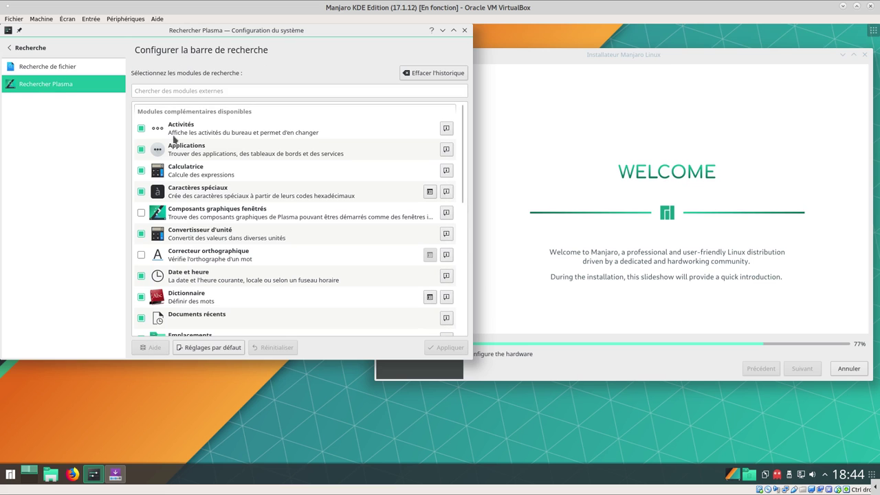
mouse_move(464, 143)
mouse_down()
mouse_move(465, 288)
mouse_move(464, 138)
mouse_up()
click(10, 47)
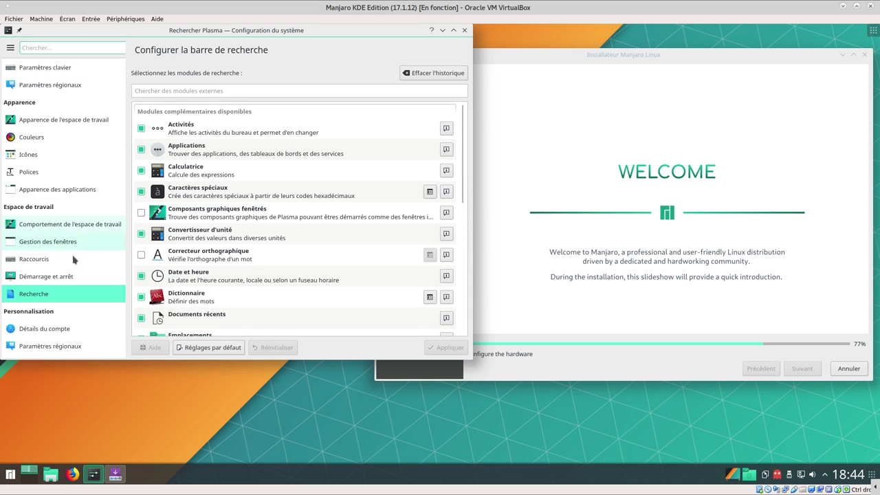
View Détails du compte and Portefeuille de KDE, opening and dismissing the manjaro user's avatar menu
scroll(82, 260, down, 1)
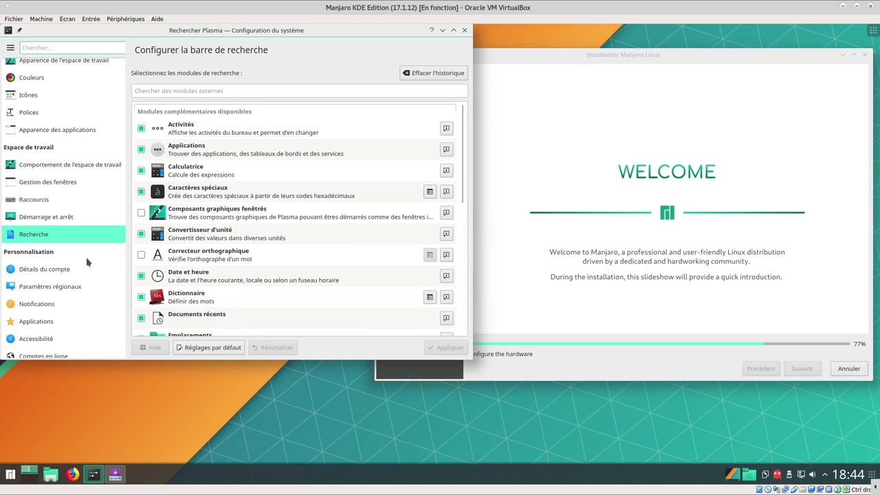
scroll(88, 261, down, 3)
click(58, 209)
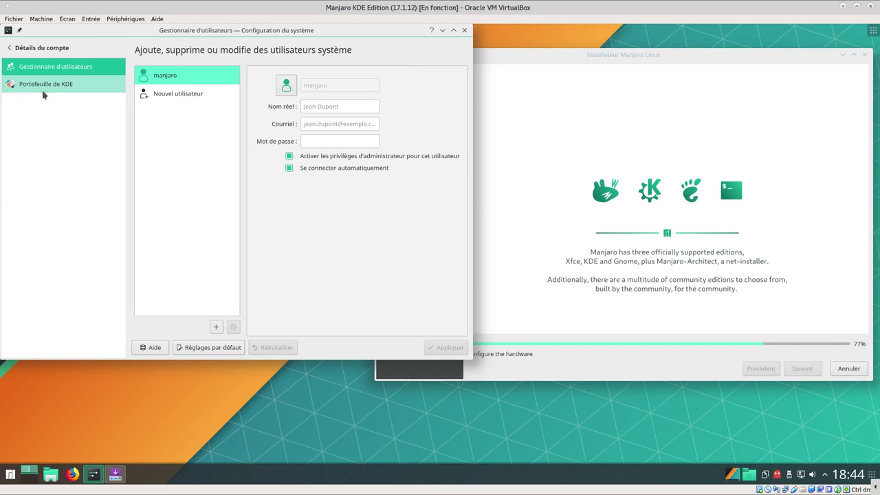
click(42, 86)
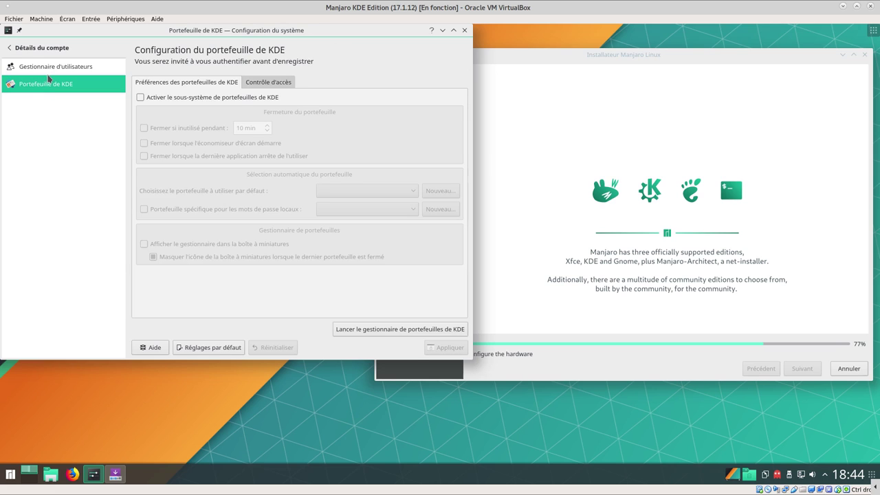
click(52, 66)
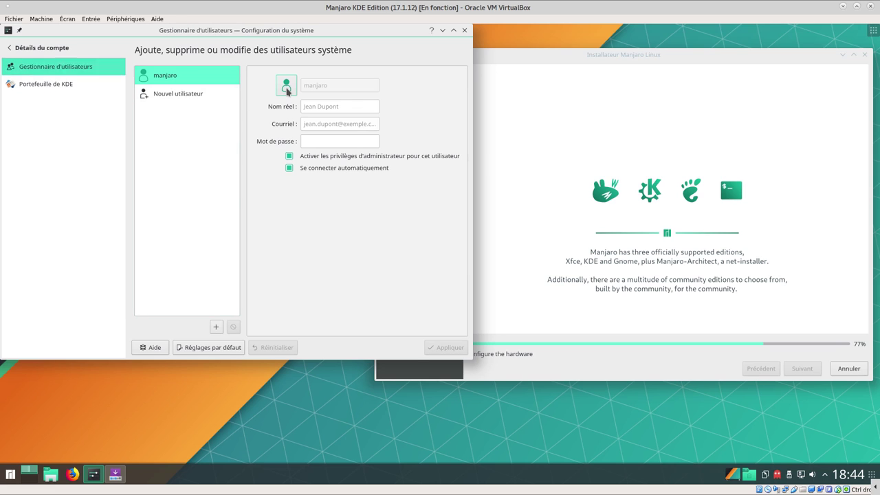
click(286, 87)
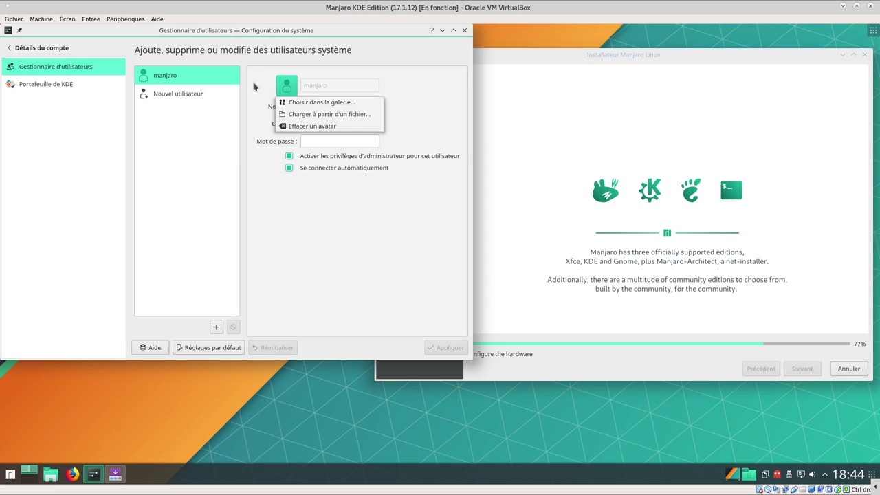
click(254, 86)
click(41, 47)
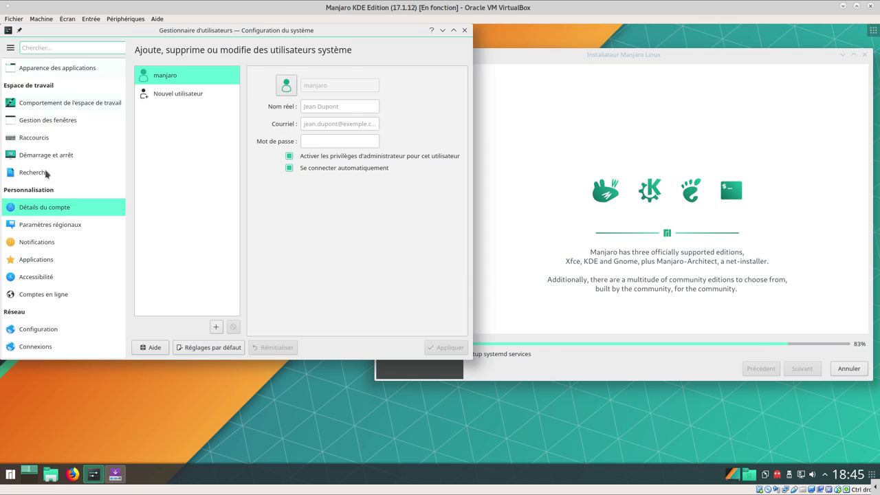
Browse Paramètres régionaux formats, spell check and date and time pages
click(53, 230)
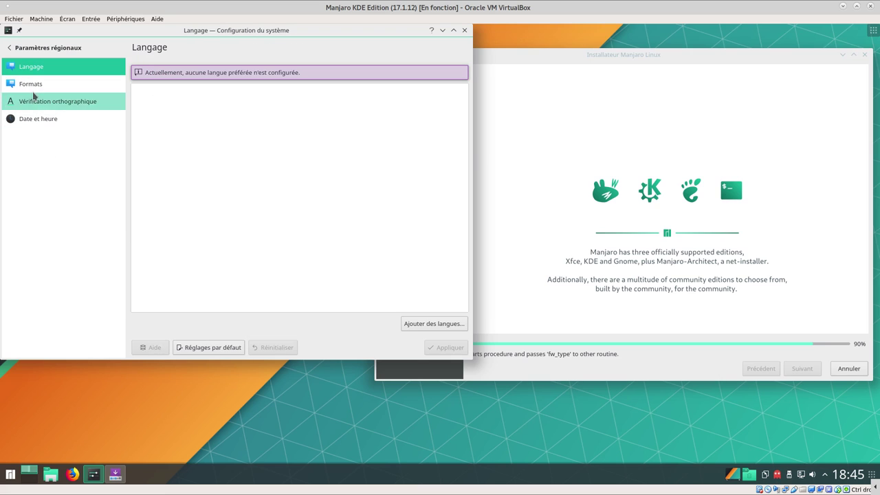
click(40, 86)
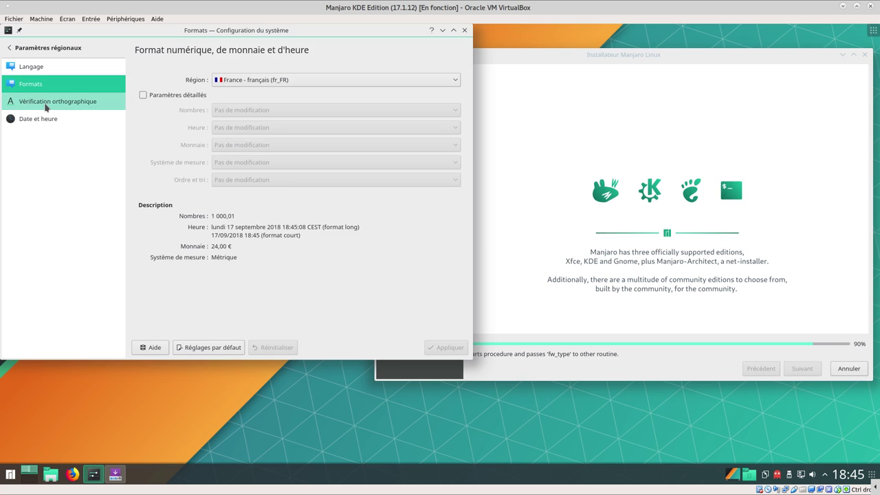
click(47, 105)
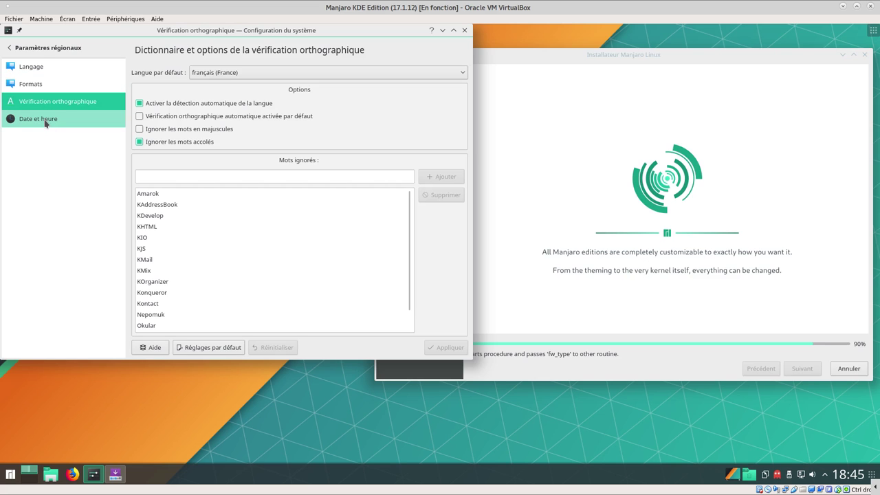
click(44, 118)
click(44, 48)
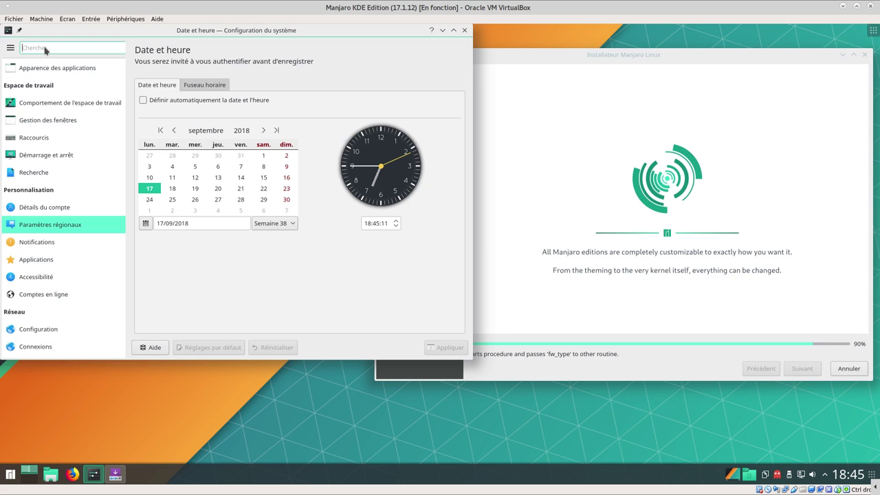
View Notifications, then Applications file associations, personal folder locations and Témoin de démarrage pages
click(45, 243)
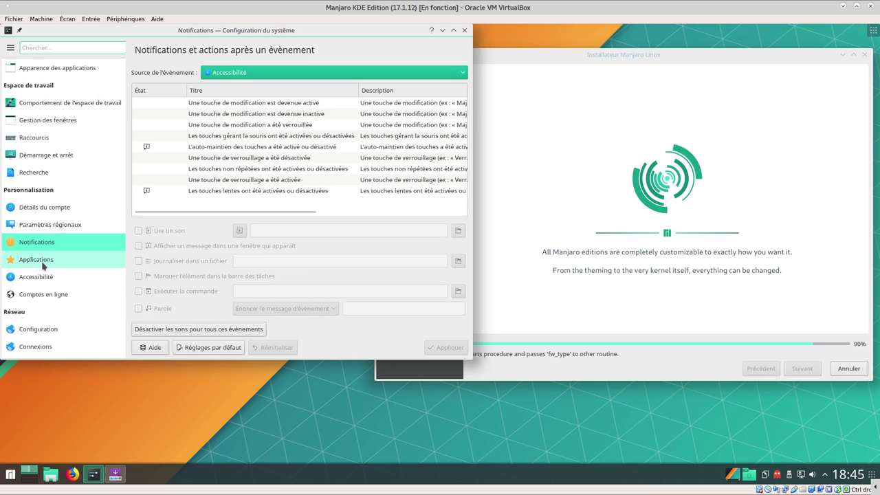
click(42, 265)
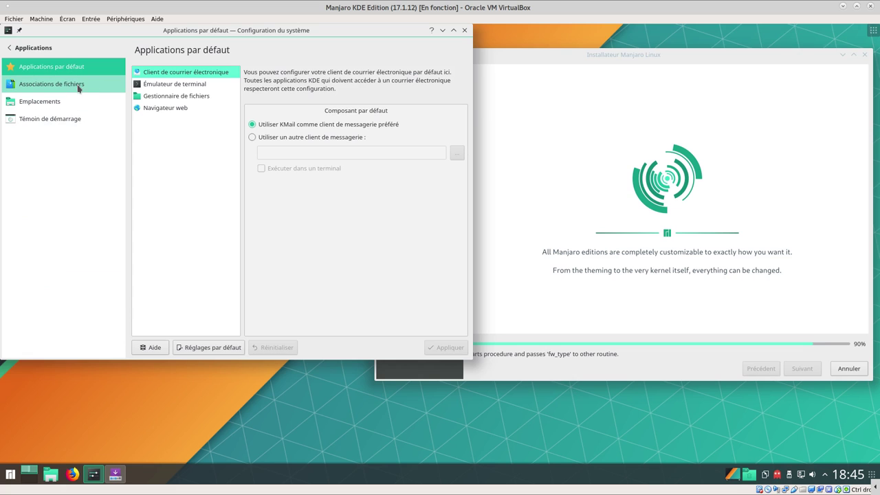
click(53, 89)
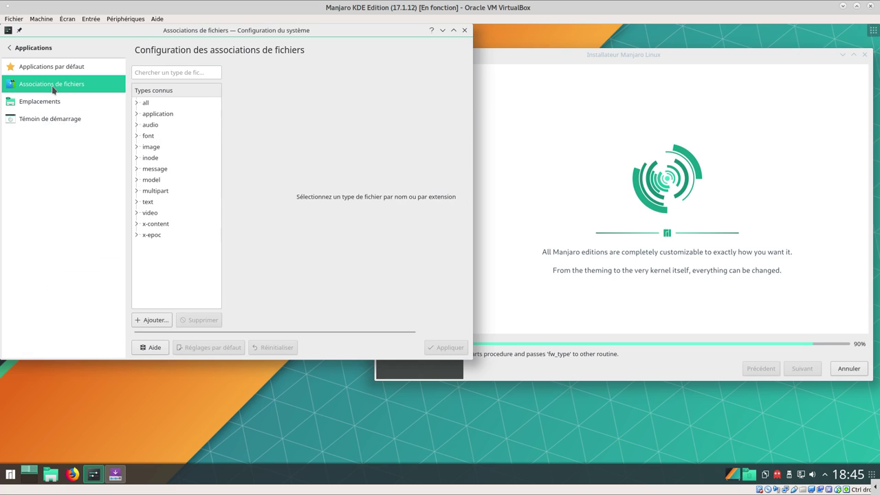
click(41, 104)
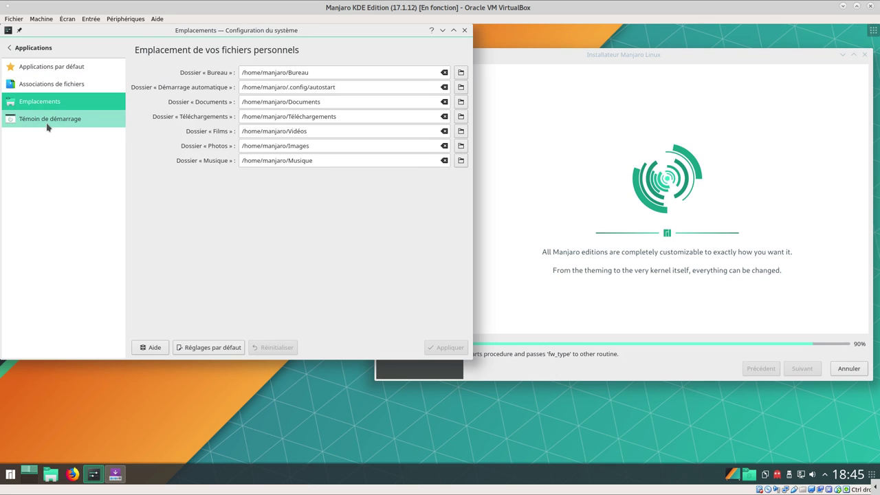
click(47, 126)
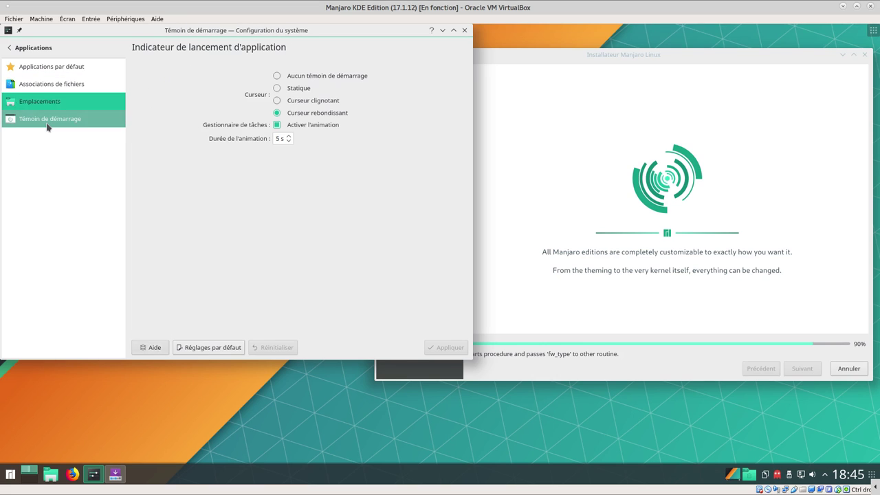
click(31, 48)
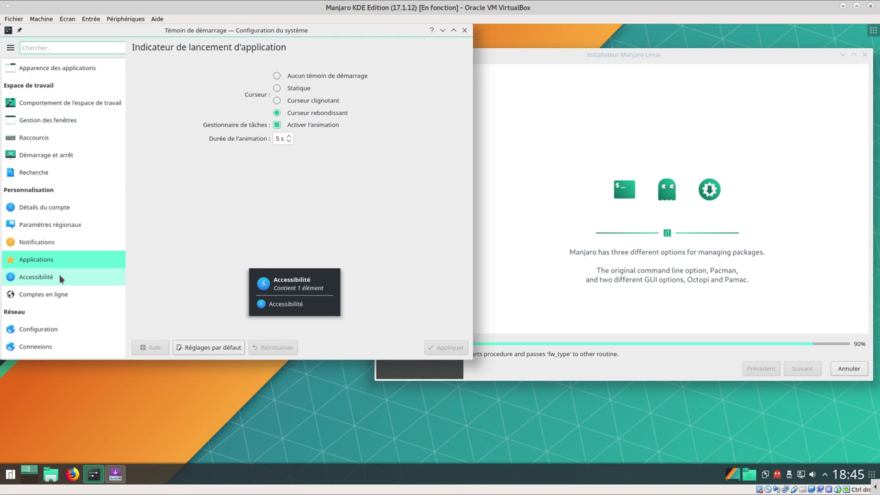
Check accessibility modifier keys, activation gestures and keyboard filter settings
click(60, 277)
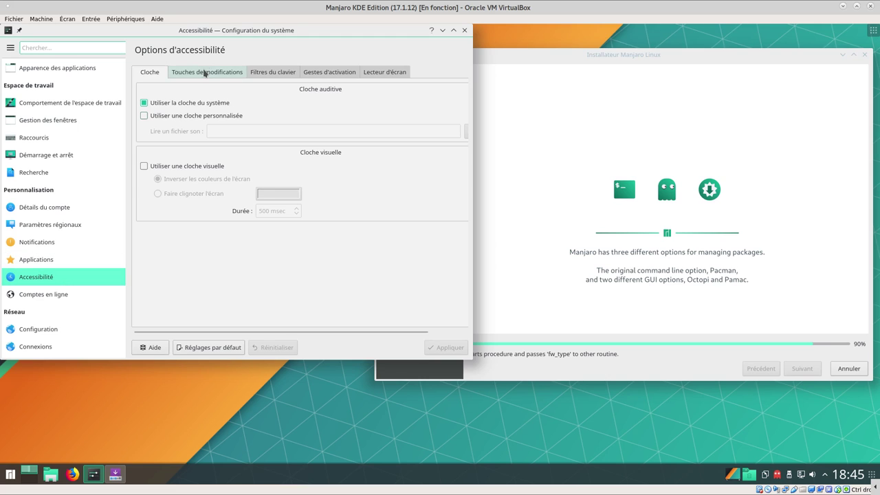
click(215, 74)
click(307, 77)
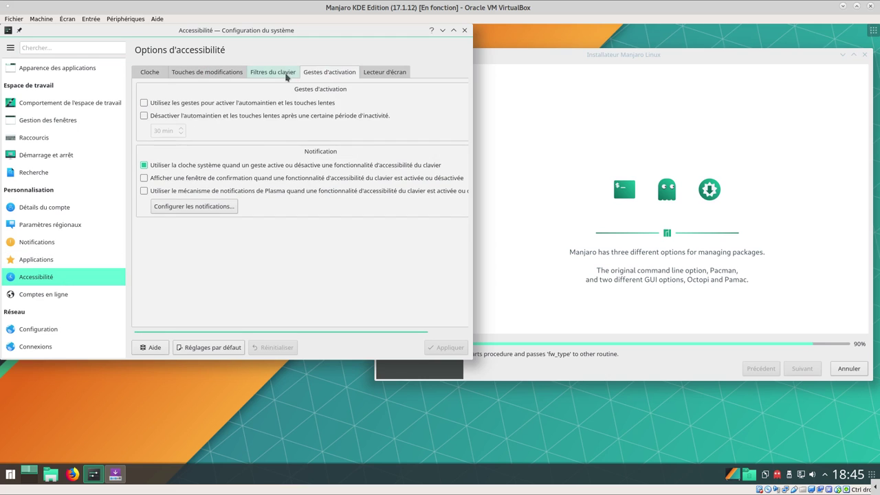
click(275, 77)
Open Comptes en ligne and start creating a new online account with Créer
click(42, 297)
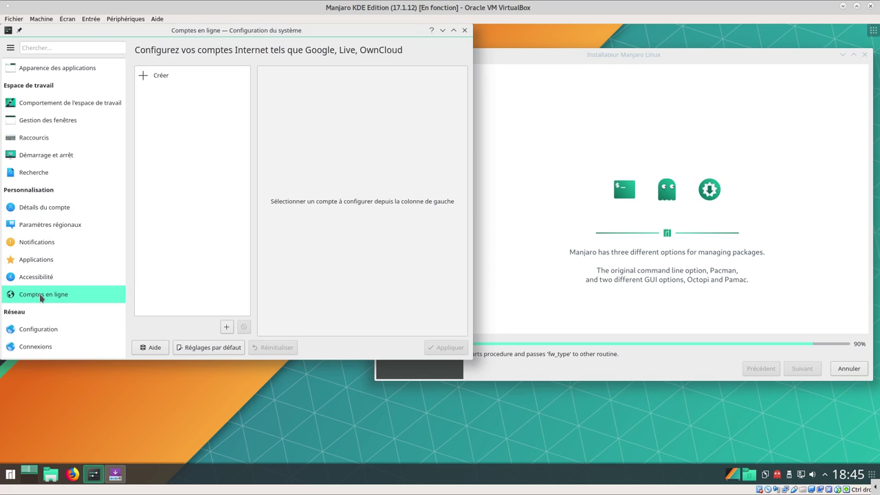
click(156, 77)
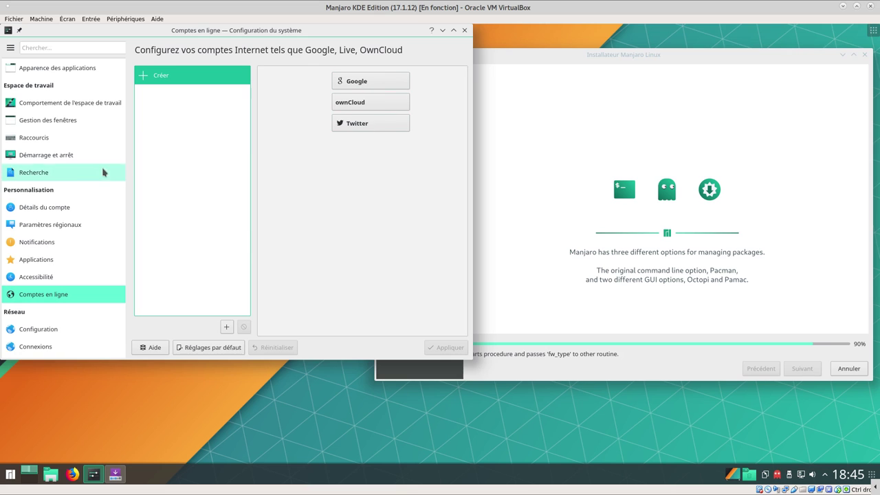
scroll(103, 213, down, 1)
scroll(110, 203, down, 3)
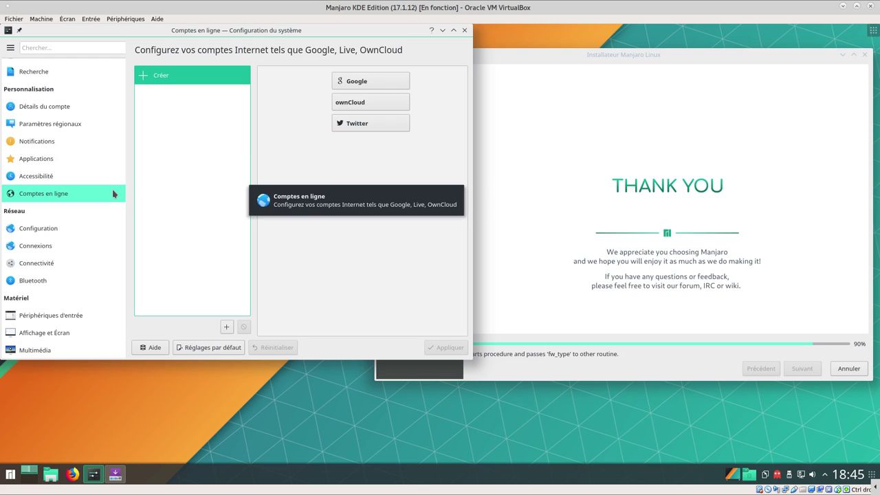
View the network proxy, Windows shares and Bluetooth pages, which report no adapter found
click(55, 229)
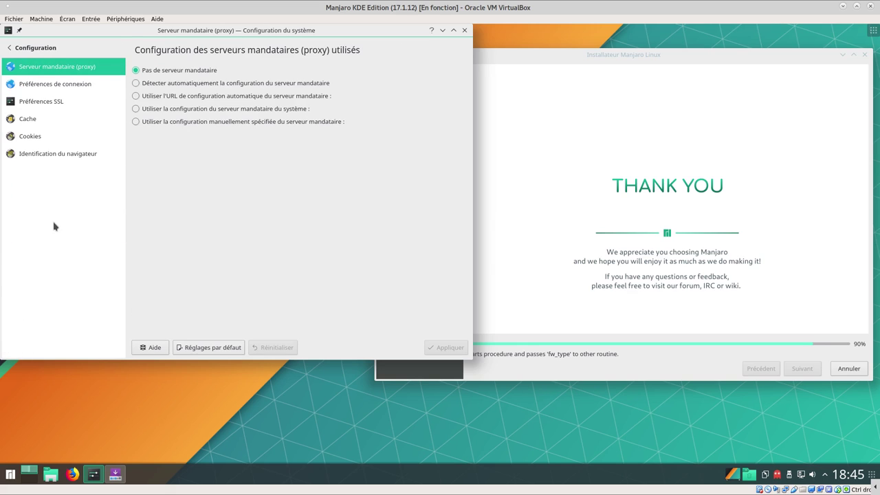
click(41, 47)
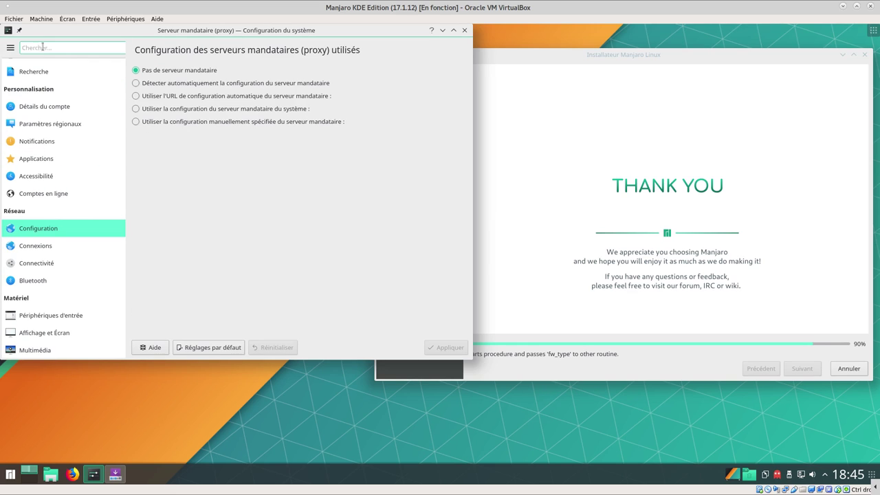
click(36, 264)
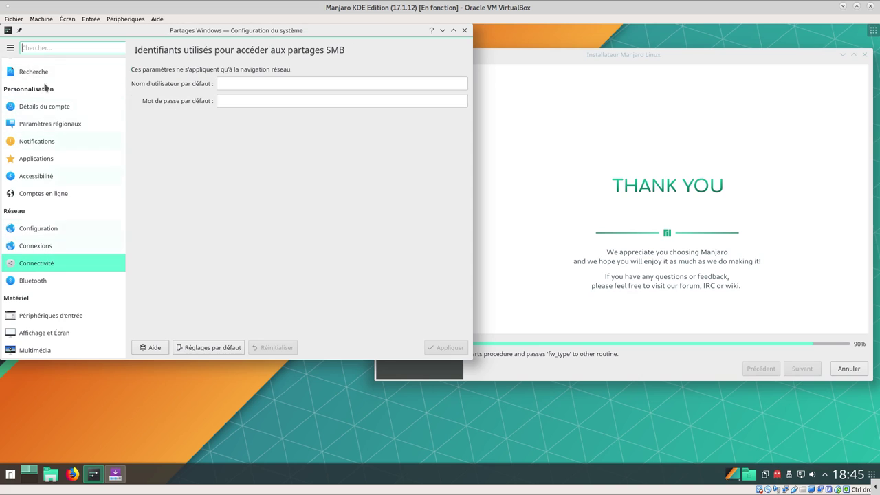
click(36, 282)
click(29, 48)
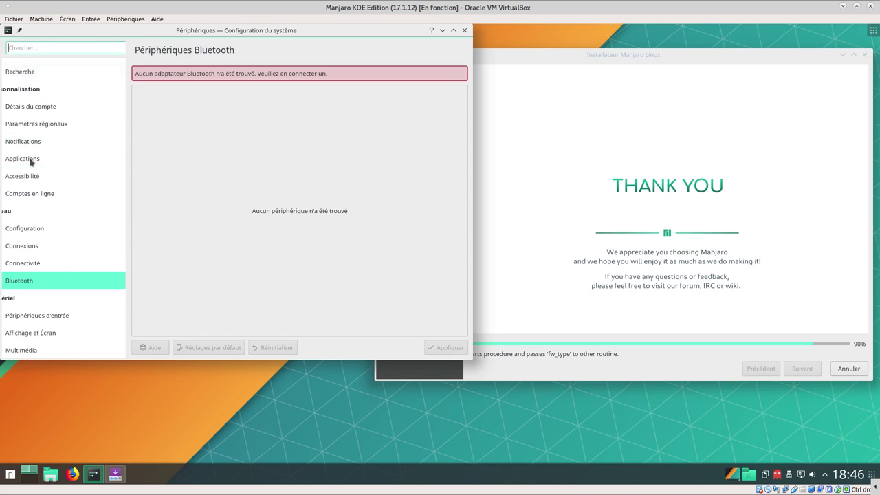
Review keyboard hardware, layout and advanced tabs, then mouse, joystick and touchpad settings
click(76, 313)
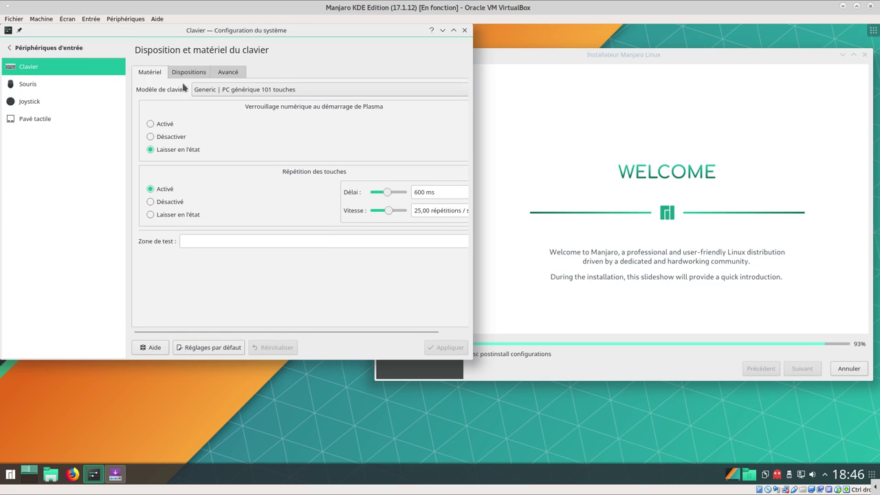
click(185, 74)
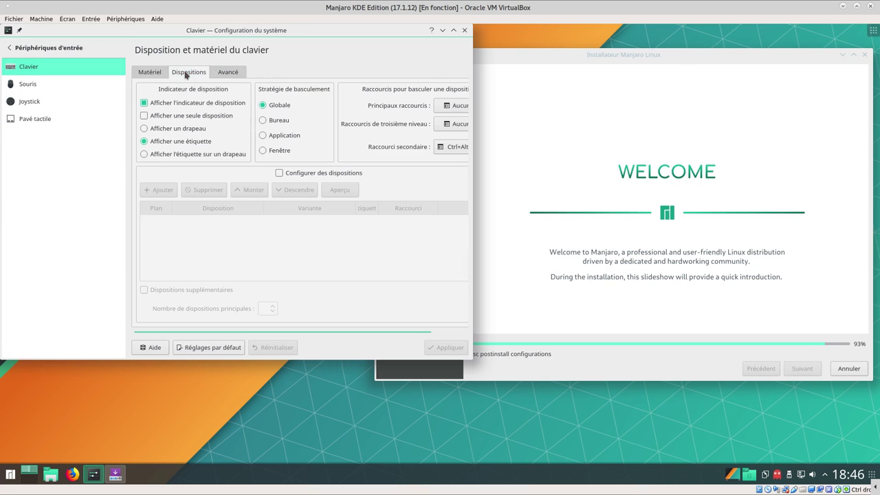
click(223, 74)
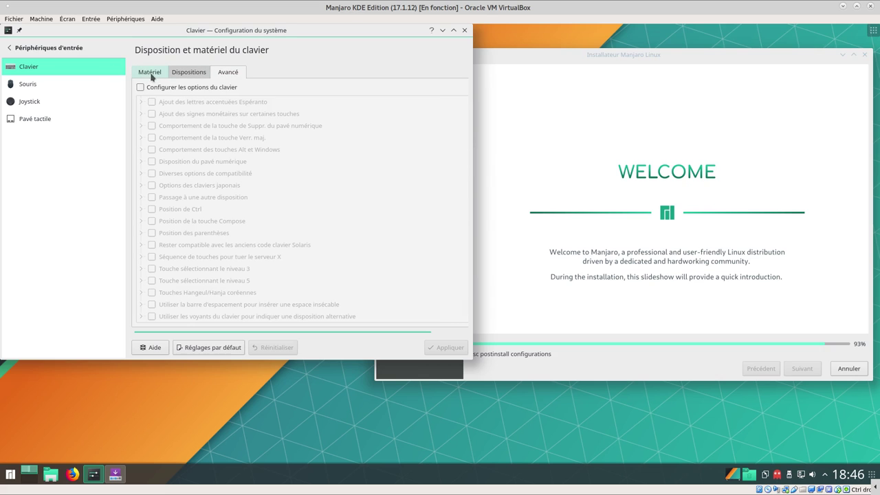
click(146, 71)
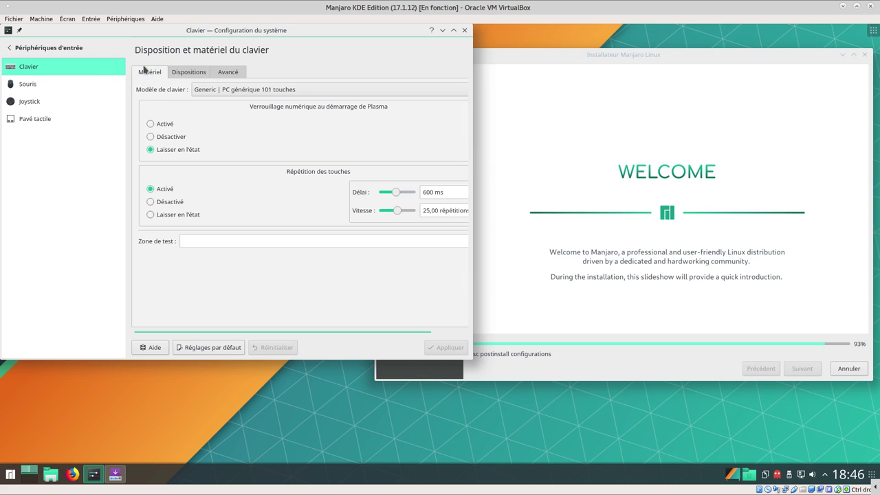
click(26, 83)
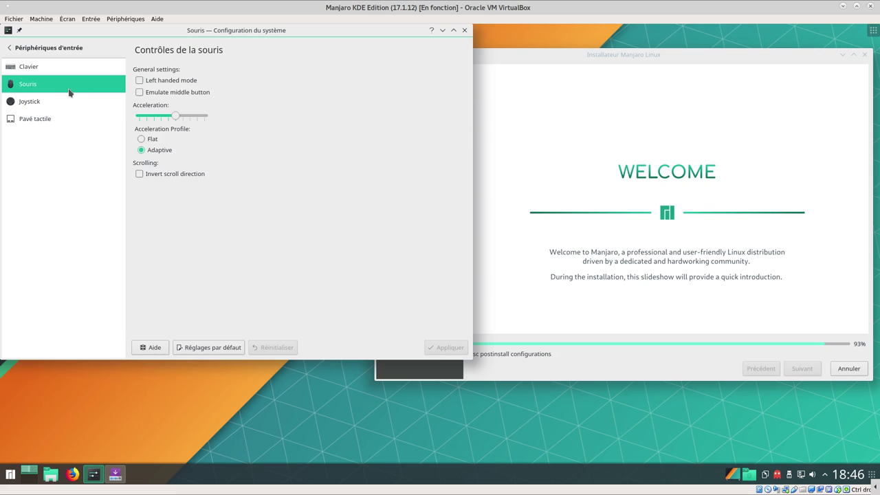
click(49, 108)
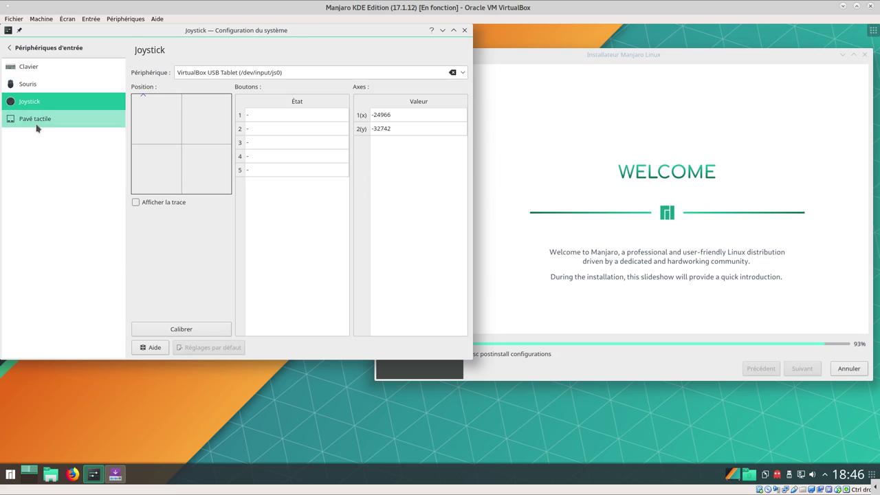
click(37, 127)
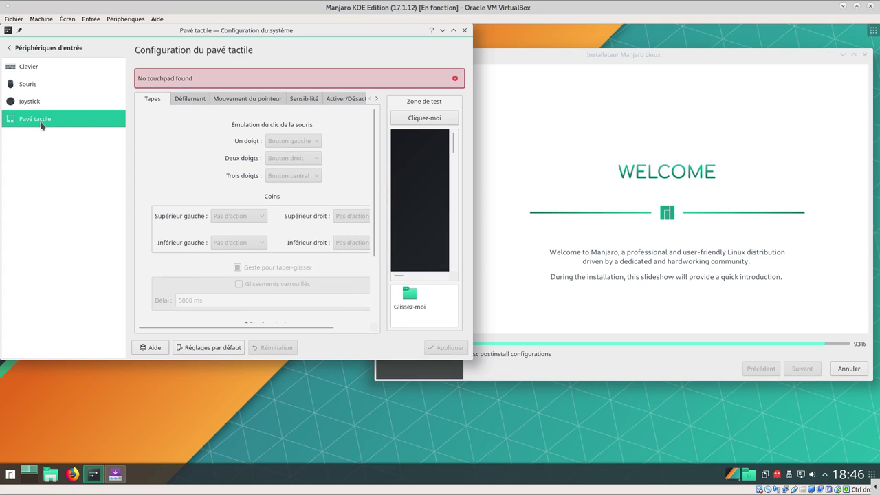
Open Affichage et Écran, showing VGA-1 at 1920x1005
click(44, 51)
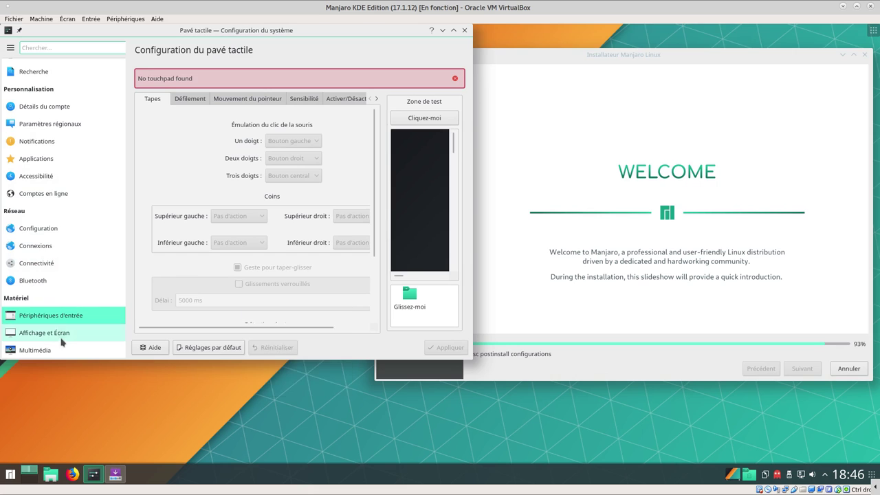
mouse_move(61, 339)
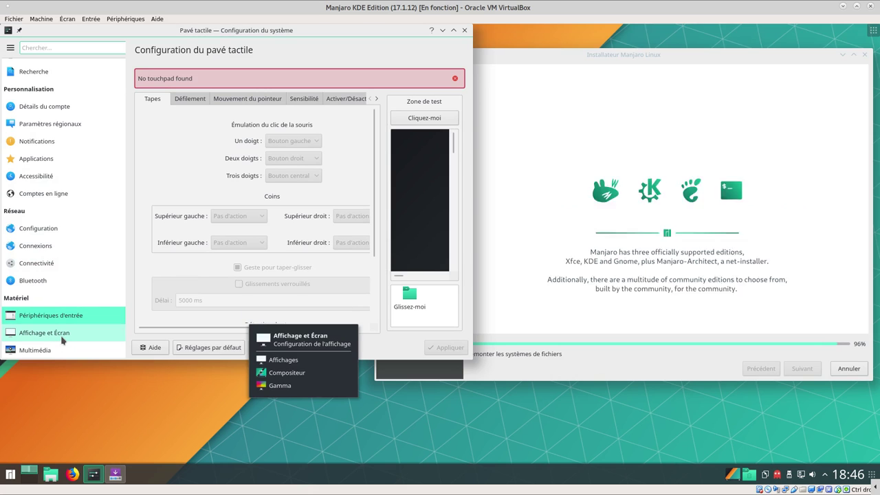
click(62, 339)
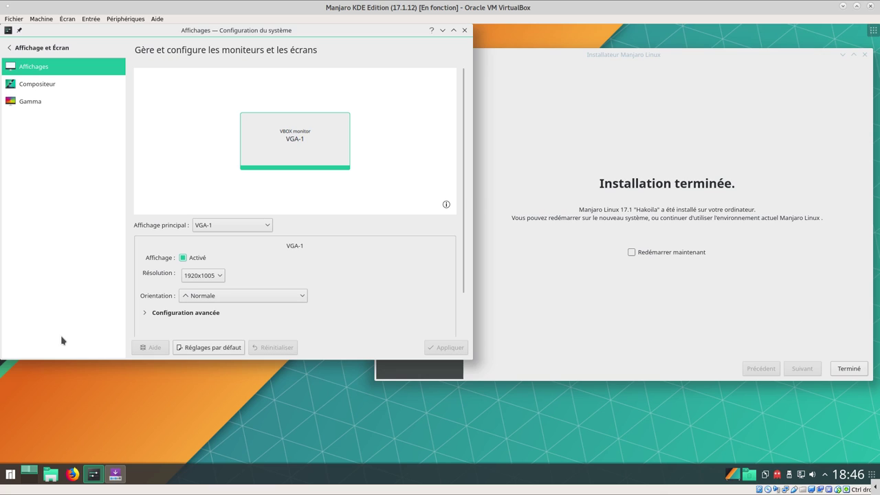
Check the compositor settings and the gamma monitor calibration page
click(38, 87)
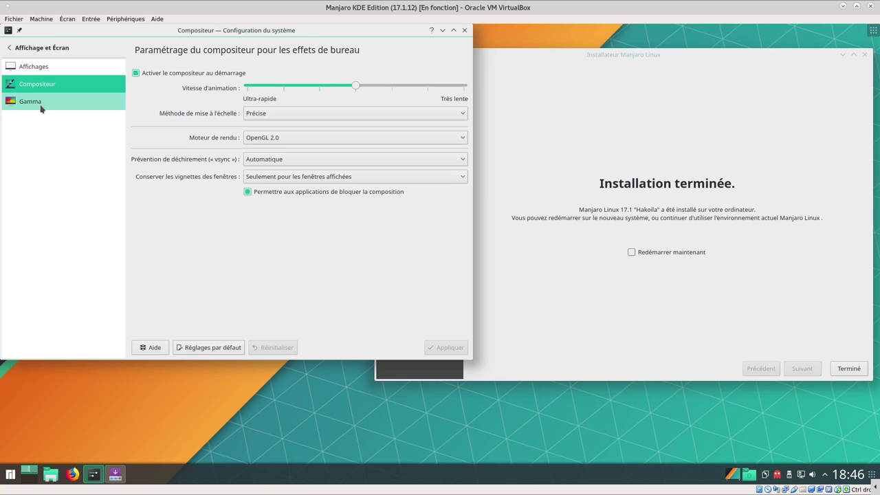
click(41, 106)
click(42, 47)
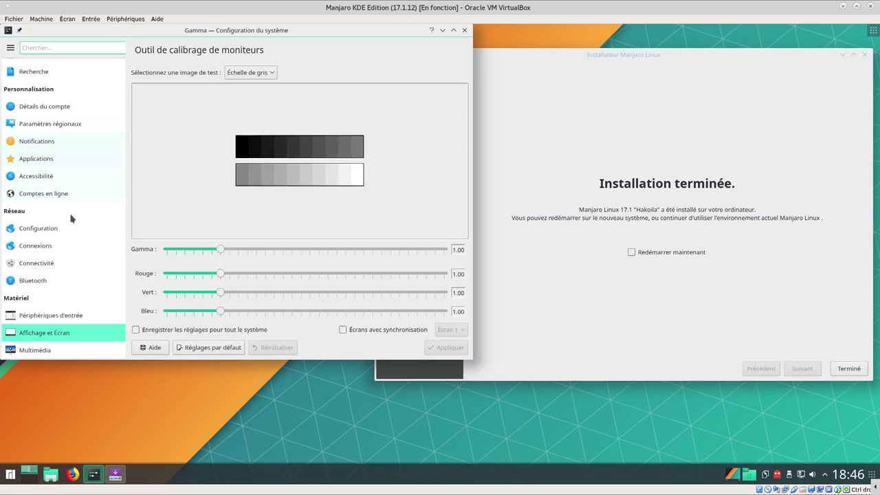
scroll(52, 276, down, 2)
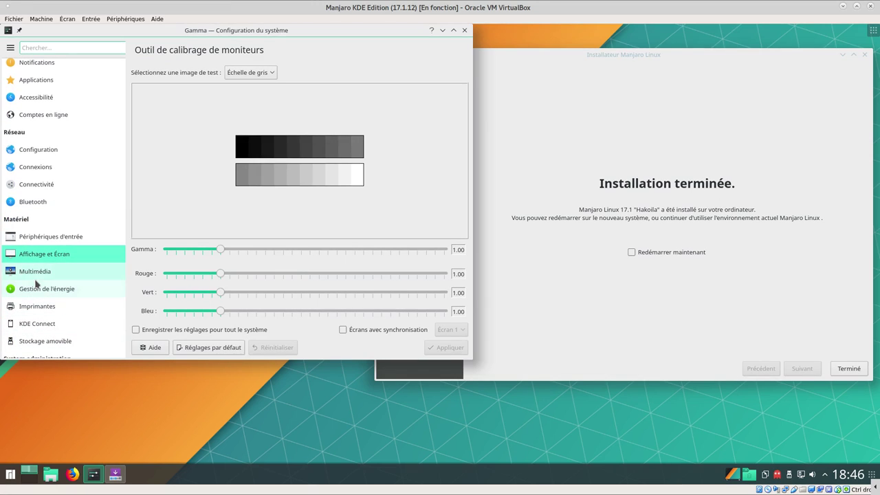
Browse Multimédia's Audio et vidéo device preferences, audio hardware and Phonon backend tabs
click(37, 272)
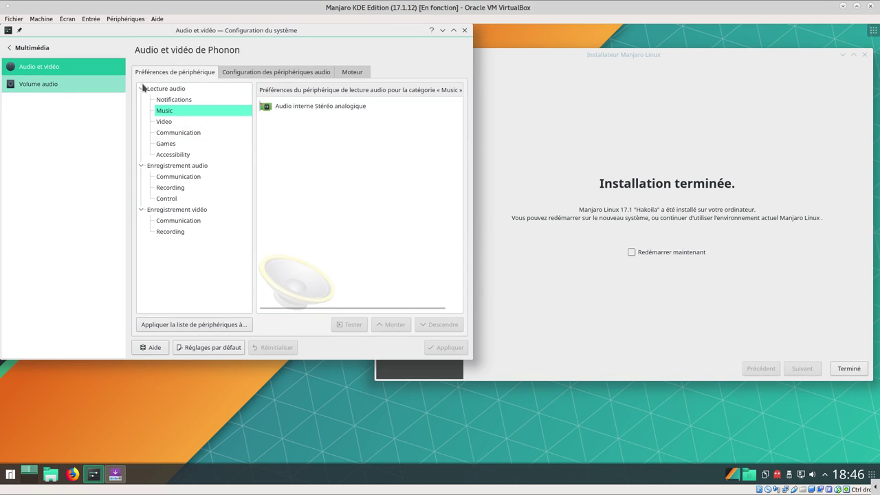
click(265, 72)
click(349, 73)
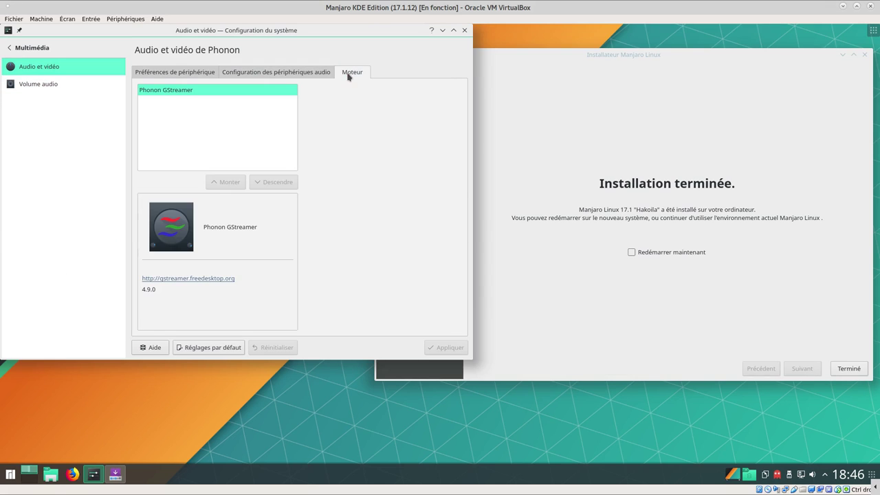
click(273, 75)
click(174, 71)
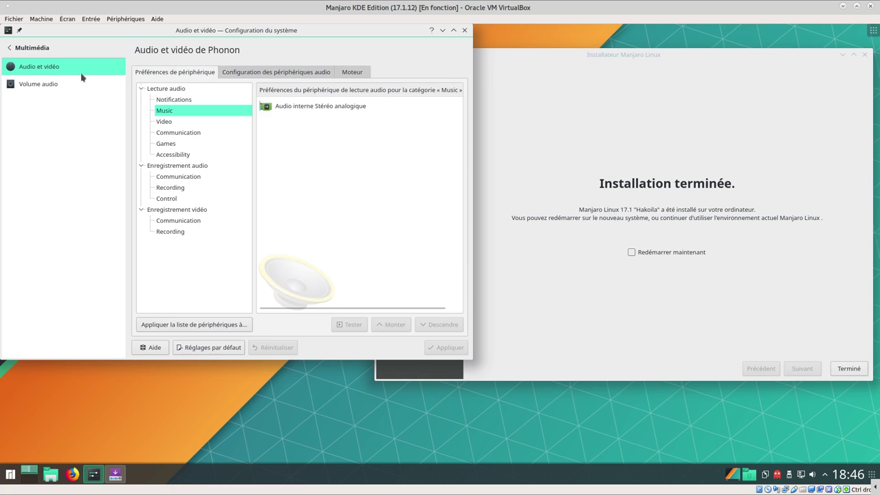
View Volume audio's Applications and Avancé tabs with the Duplex stéréo analogique profile, then open Économie d'énergie
click(33, 83)
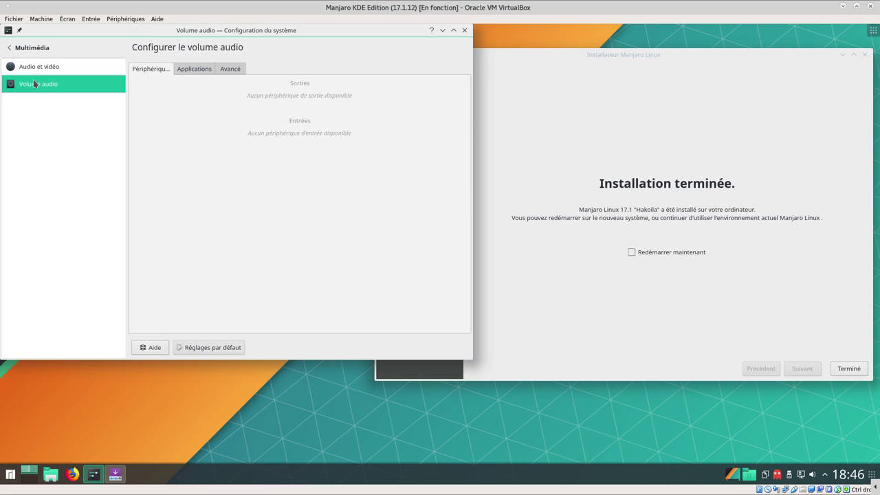
click(184, 69)
click(230, 69)
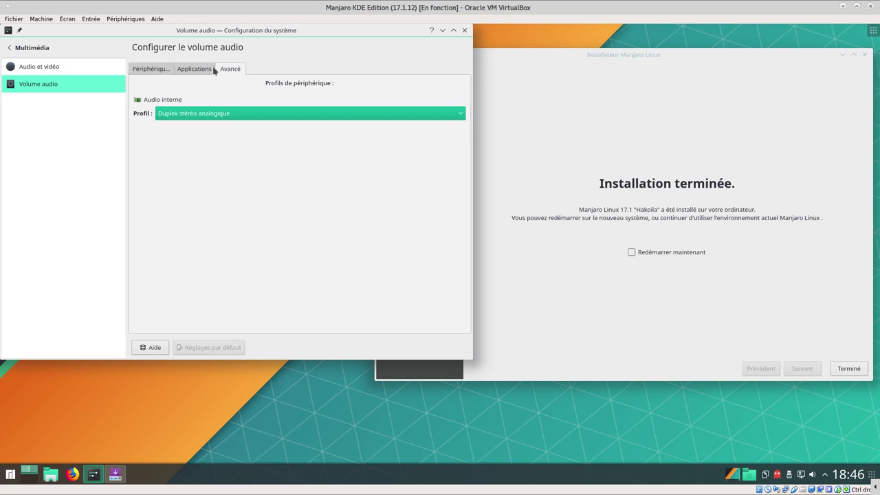
click(60, 53)
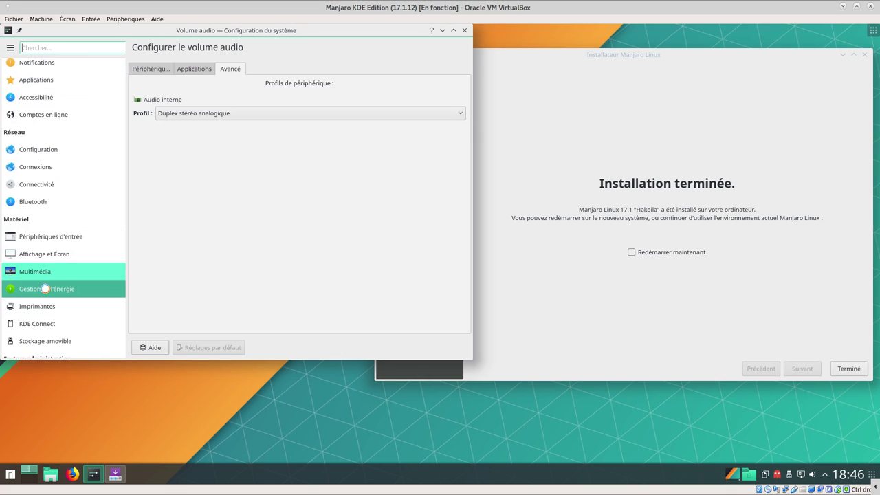
click(45, 289)
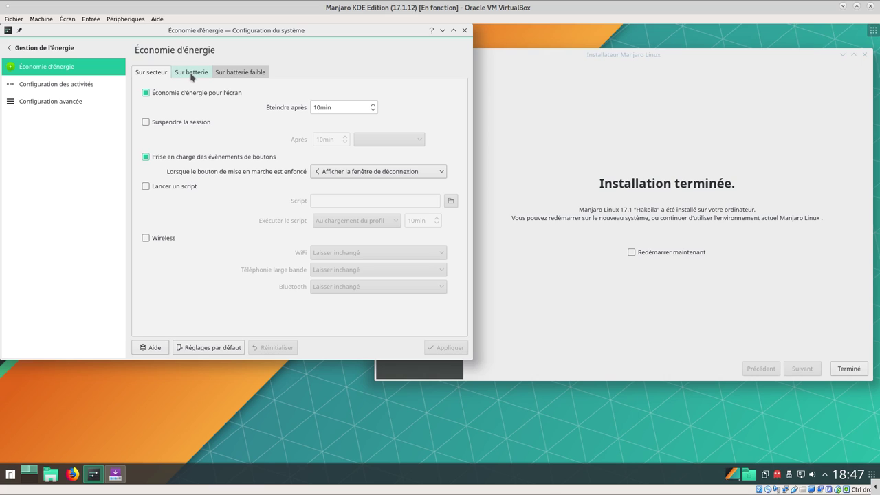
Check on-battery, low-battery, per-activity and advanced power settings
click(191, 73)
click(228, 73)
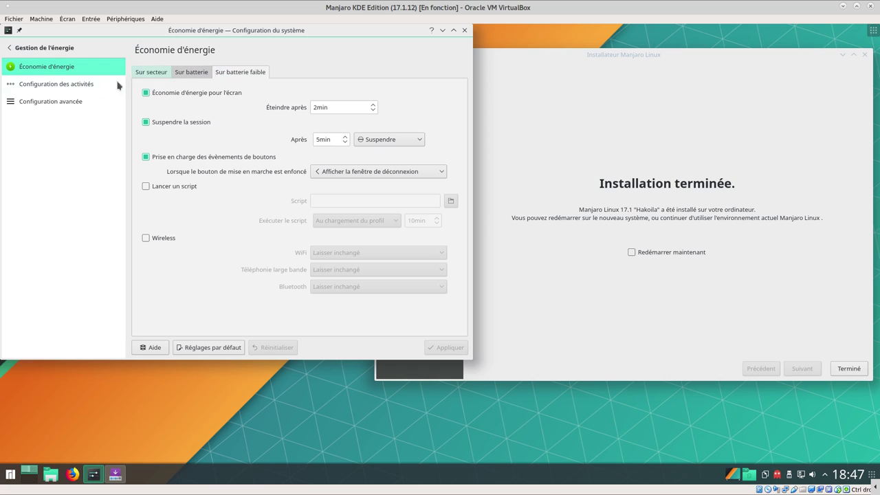
click(72, 82)
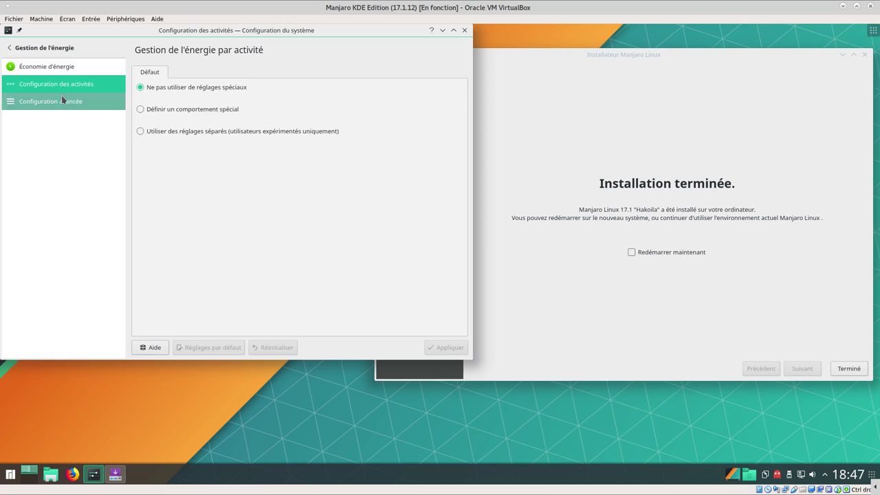
click(62, 100)
click(41, 48)
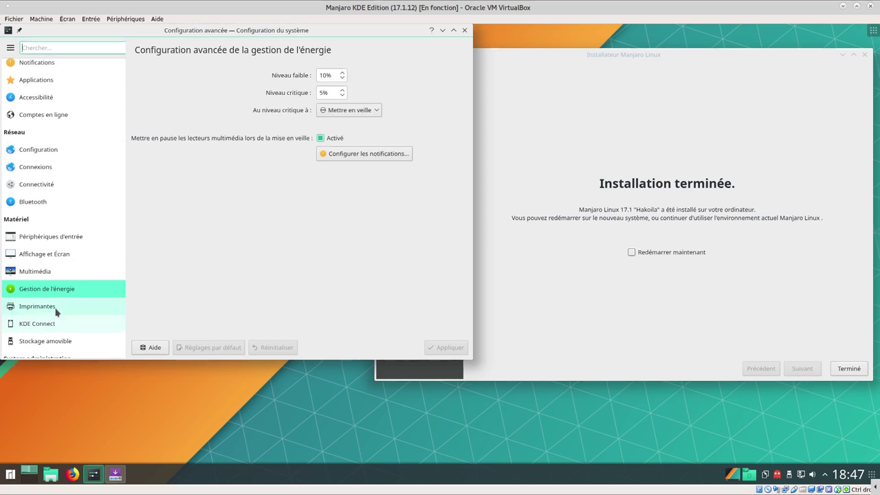
View printers and KDE Connect, then Stockage amovible's camera and removable devices automount pages
click(55, 310)
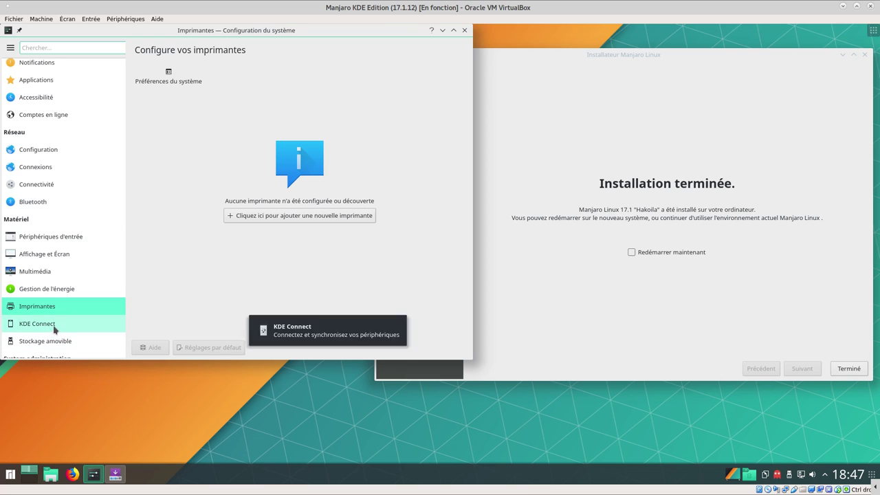
click(55, 326)
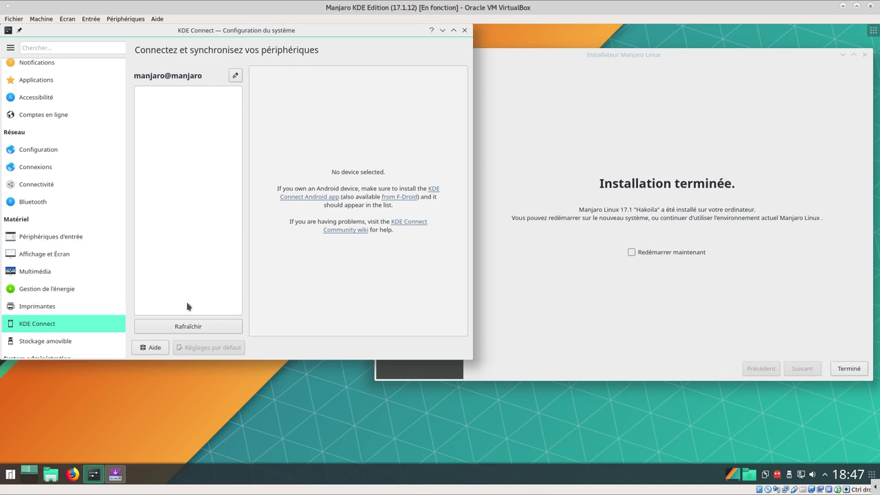
click(58, 342)
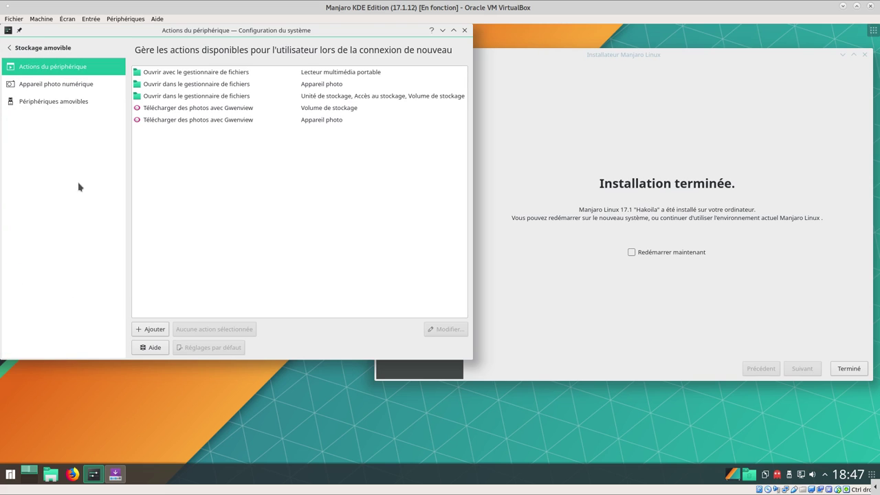
click(58, 90)
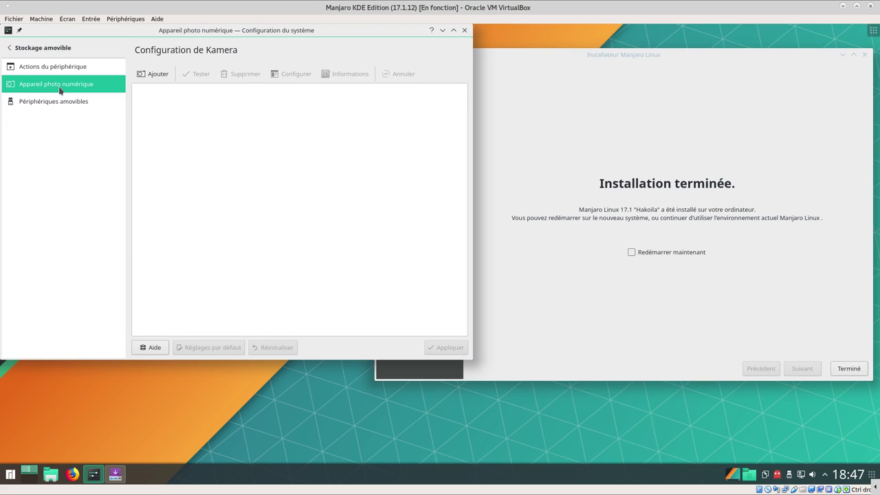
click(51, 102)
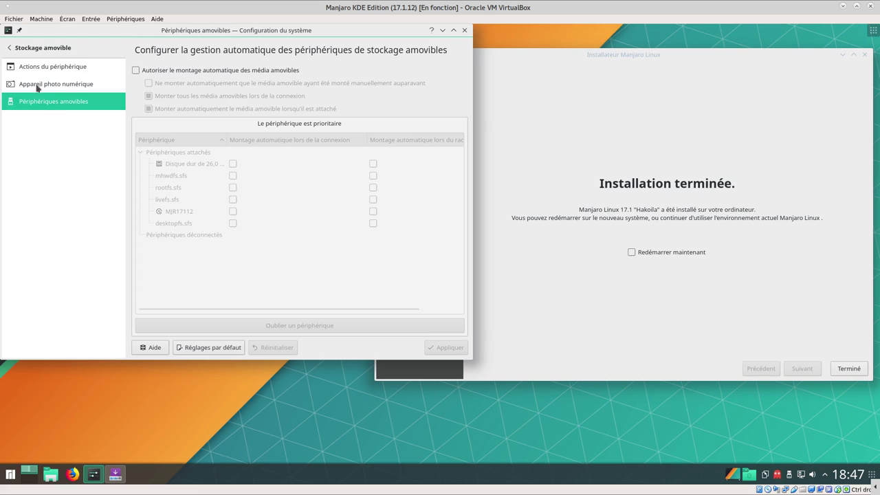
Return to the category list and maximize the System Settings window
click(49, 54)
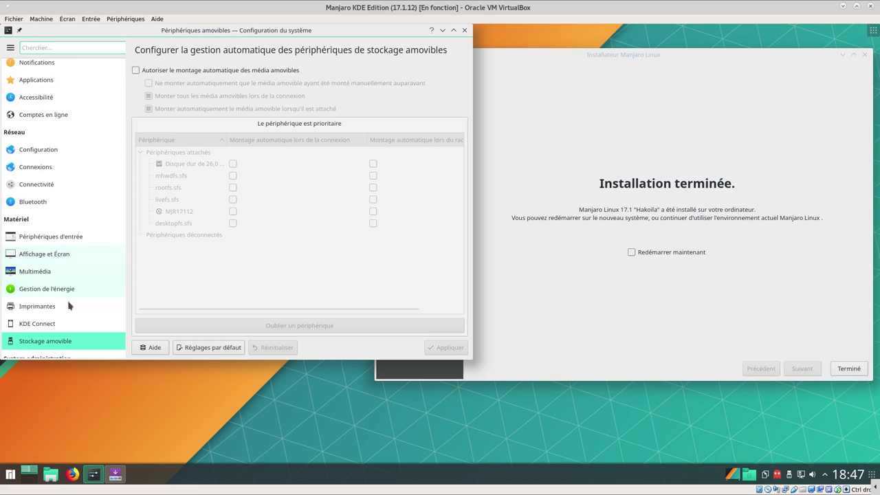
scroll(61, 342, up, 1)
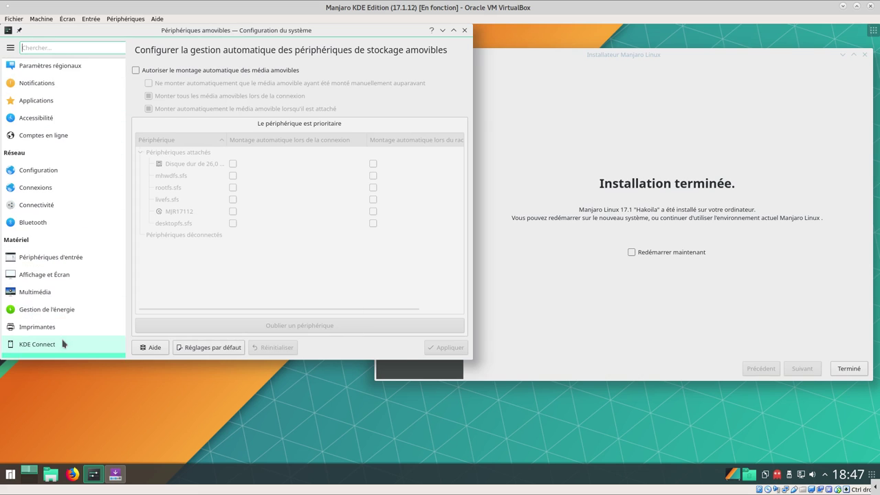
scroll(65, 337, down, 1)
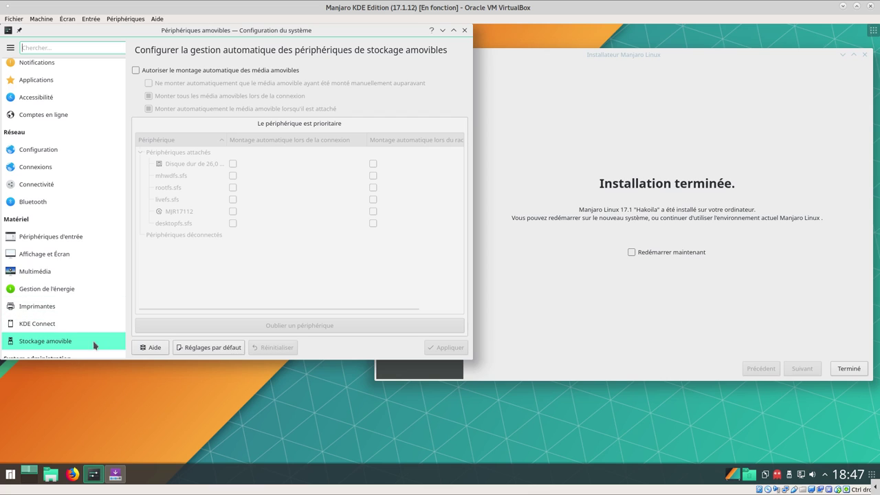
click(453, 30)
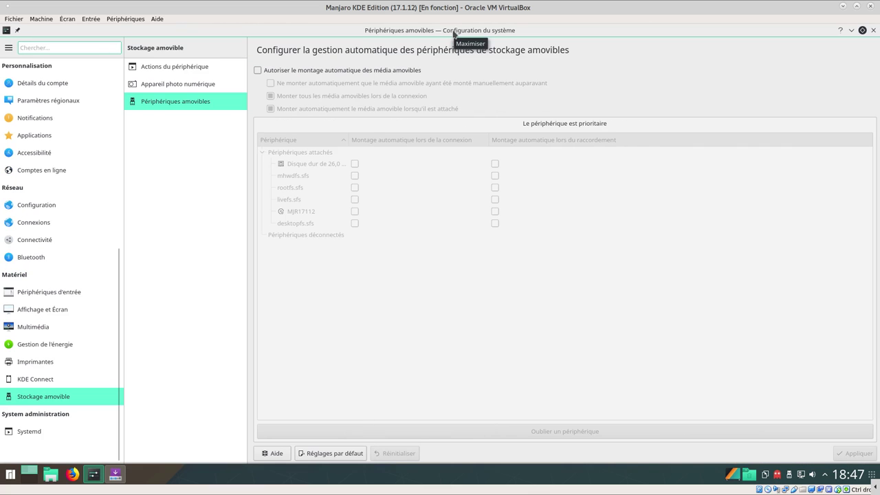
View Systemd user units, Conf, Sessions and Timers tabs, then restore the window size
click(37, 436)
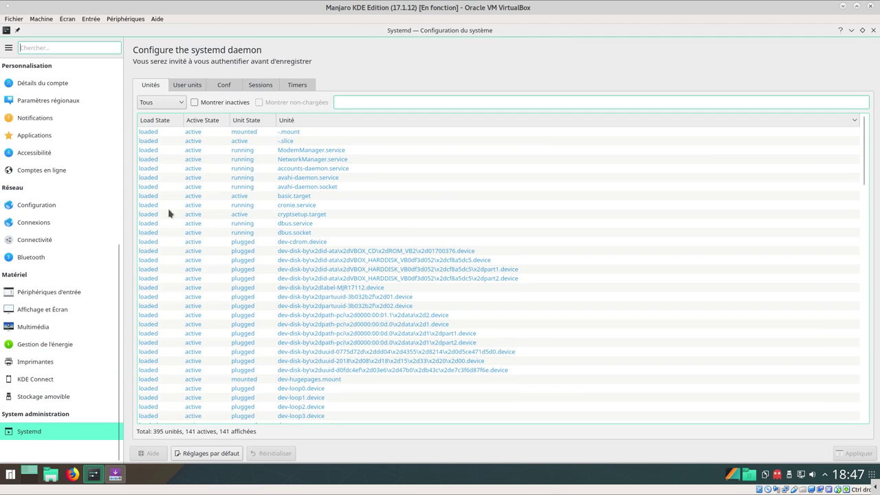
click(187, 86)
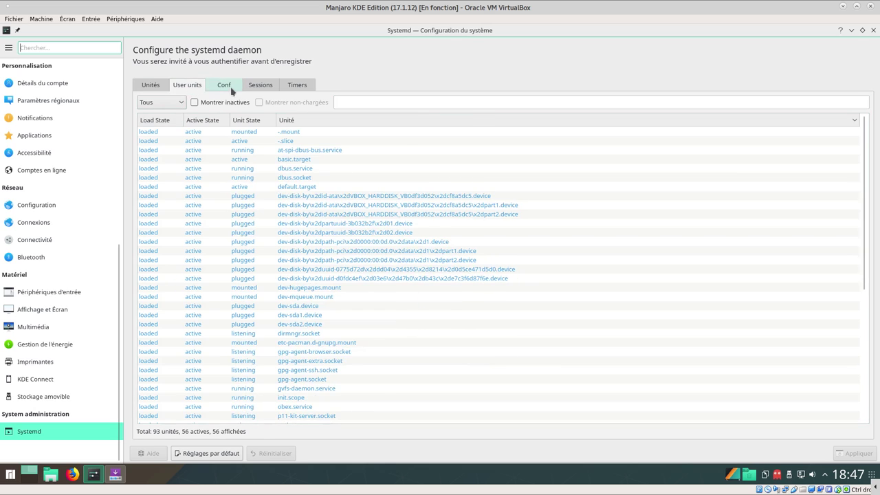
click(224, 87)
click(278, 85)
click(290, 85)
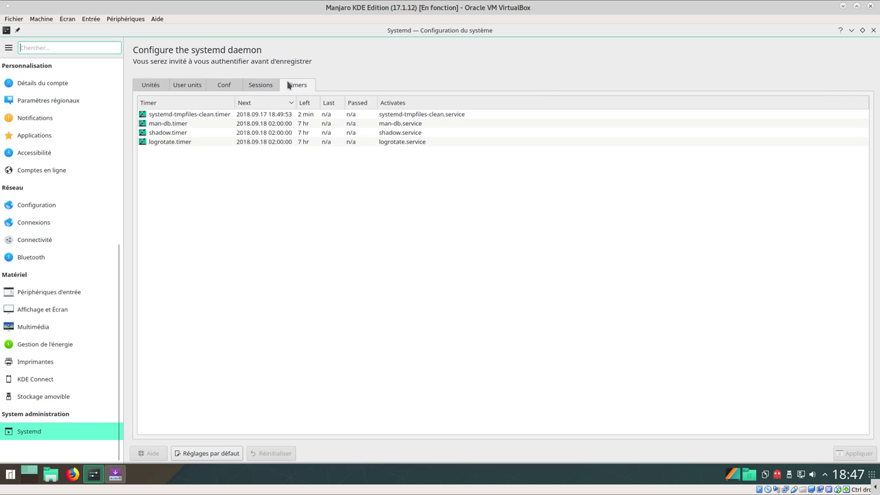
click(862, 30)
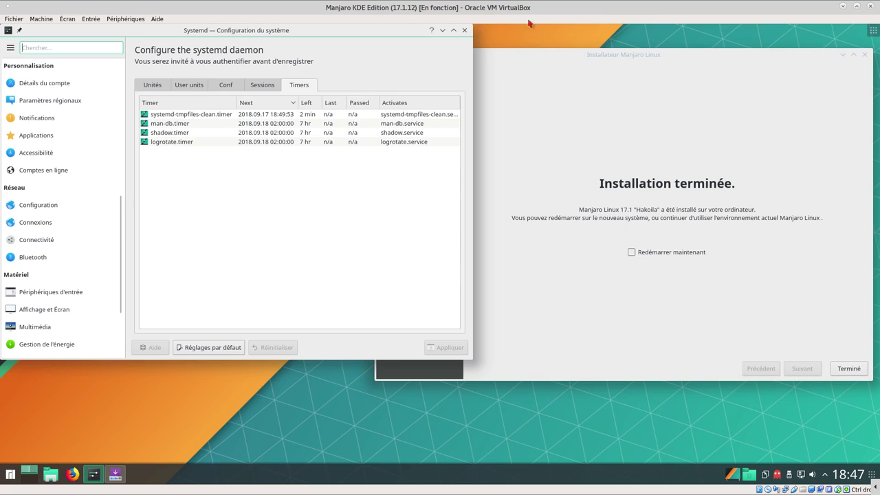
Close System Settings, tick Redémarrer maintenant and finish the installer to reboot the VM
click(464, 30)
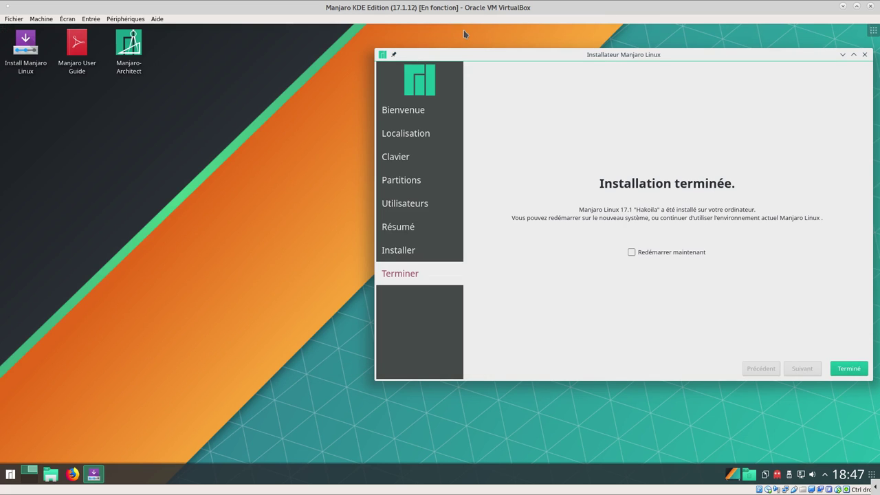
drag(558, 61, 379, 63)
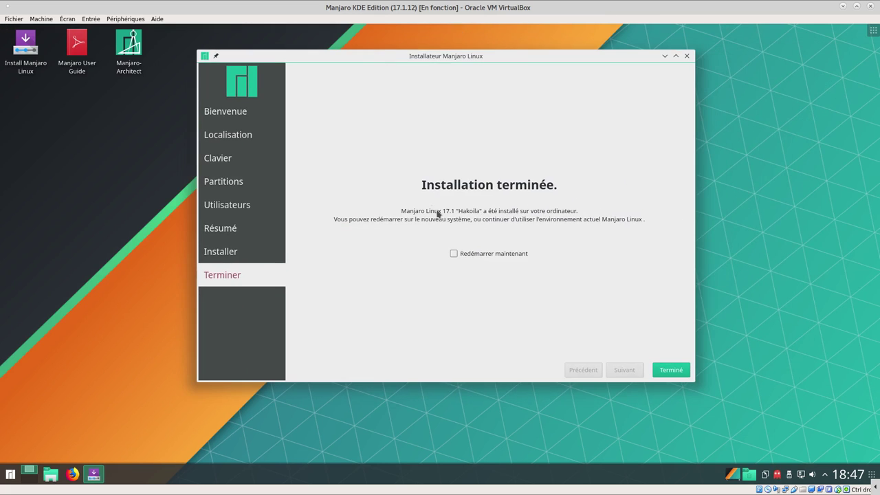
click(456, 258)
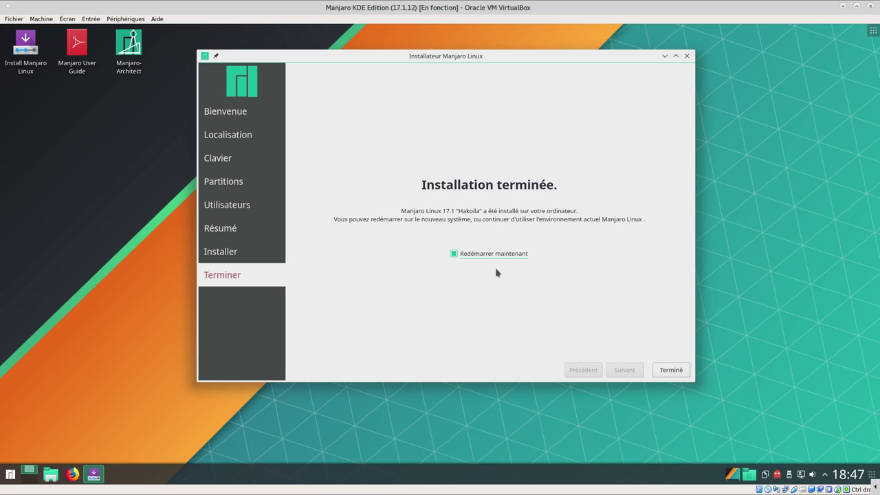
click(671, 370)
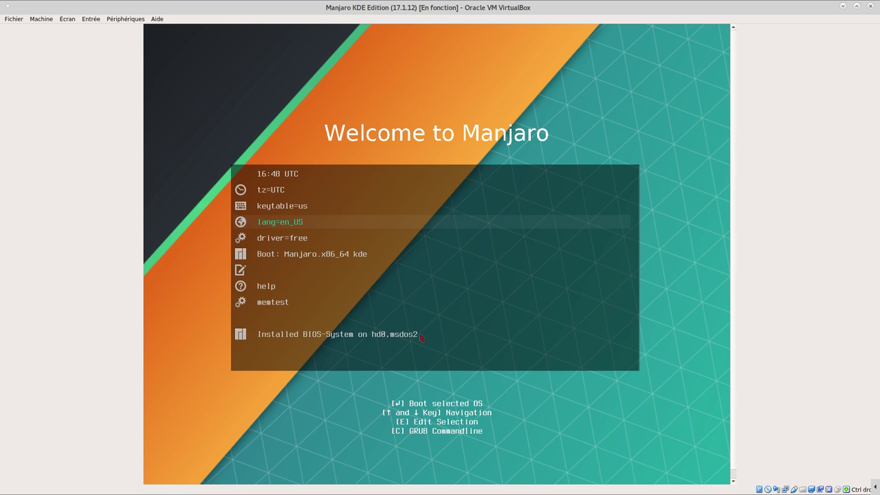
Reset the running VM from the Machine menu with Redémarrage and confirm Redémarrer
click(42, 21)
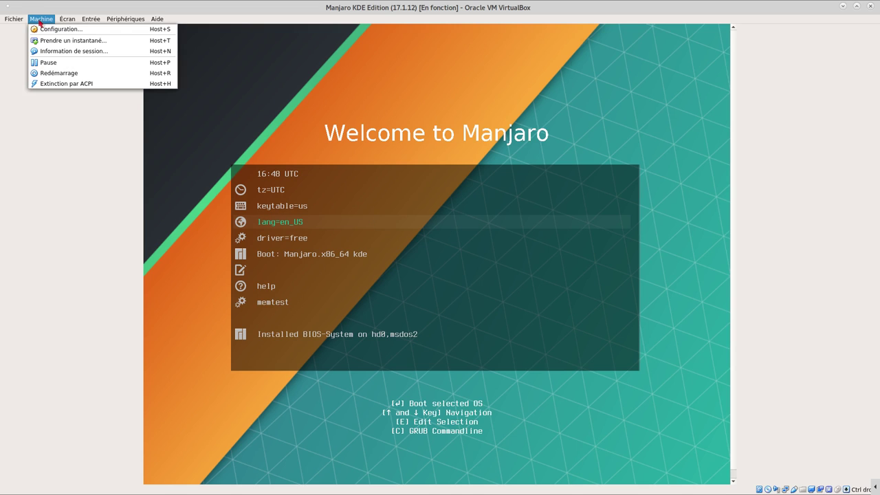
key(Right)
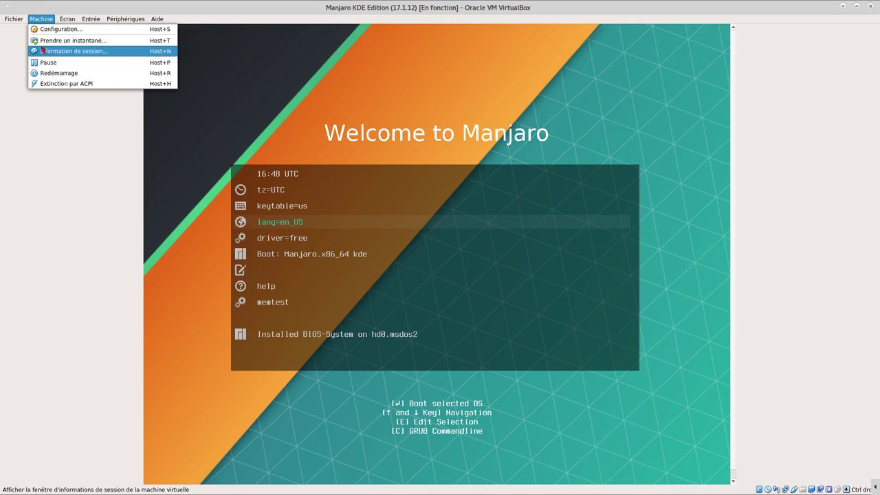
click(116, 71)
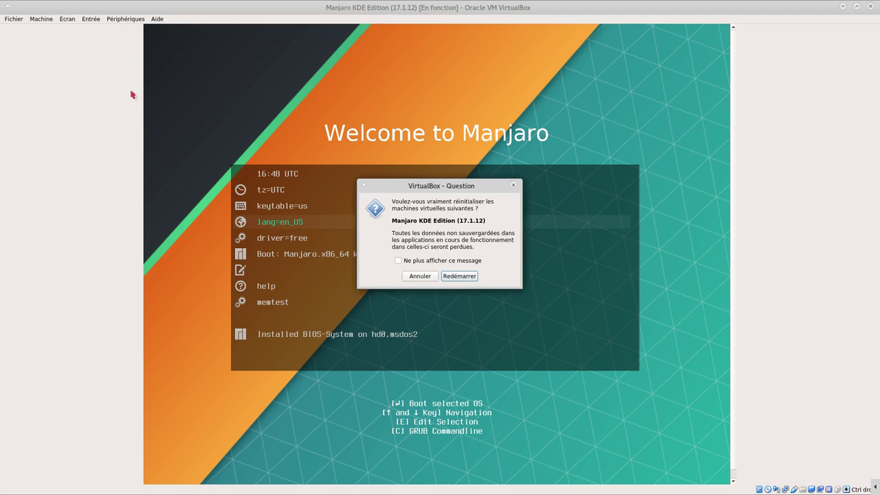
click(457, 277)
Boot from the virtual hard disk via the F12 menu and start Manjaro Linux in GRUB
key(F12)
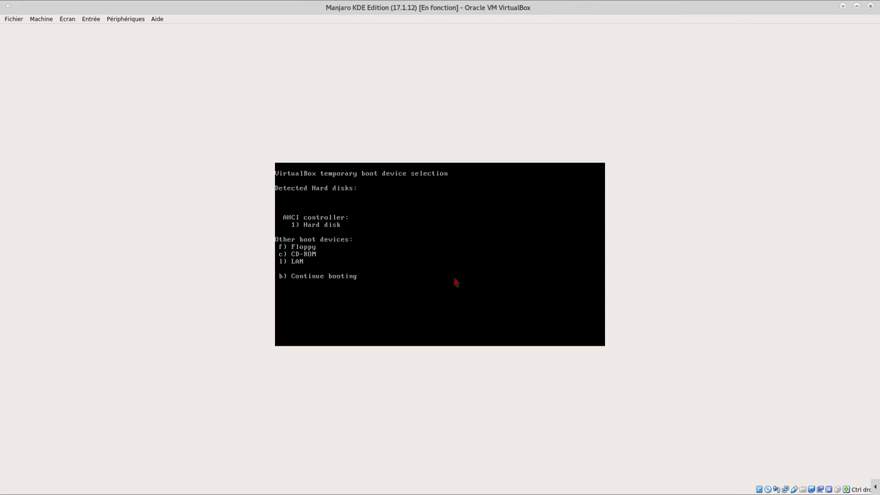
key(1)
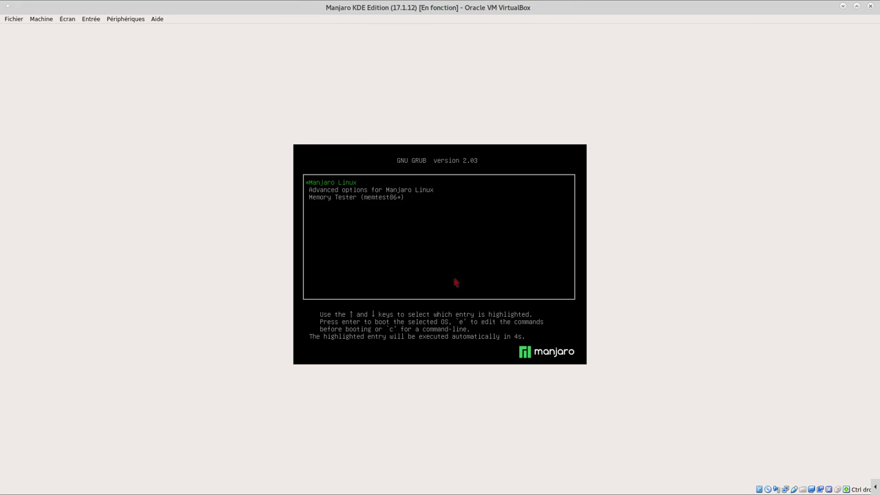
key(Down)
key(Up)
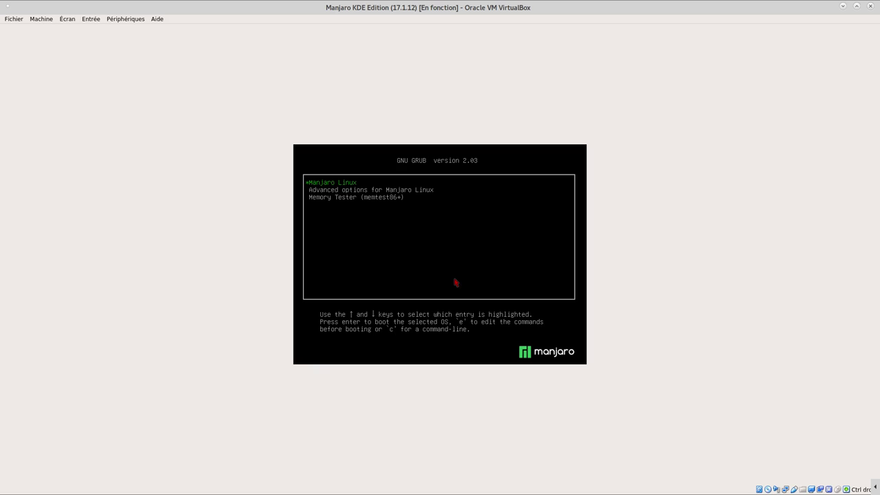
key(Return)
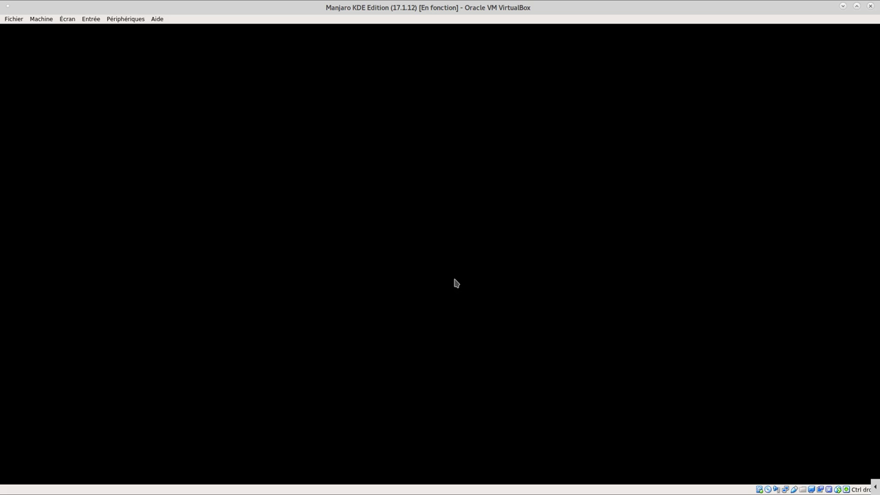
Wake the VM's black screen and enter the user's account password in the Mot de passe field
click(454, 282)
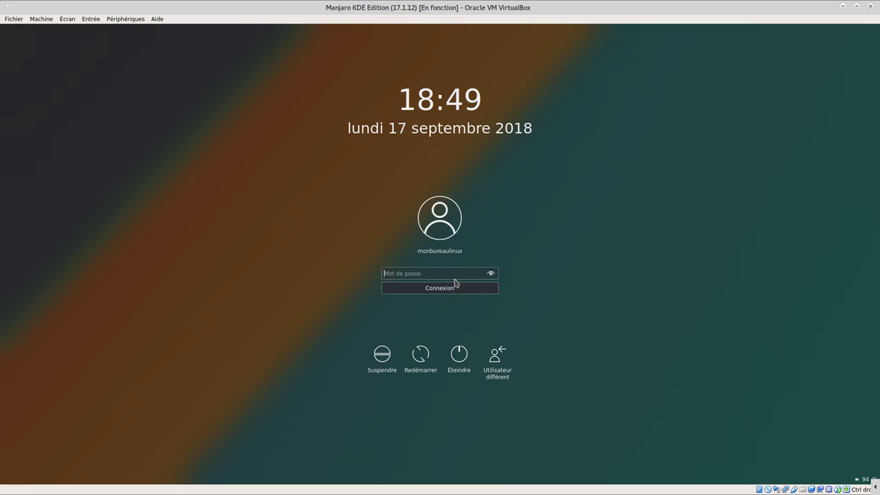
click(409, 274)
text(•••••••)
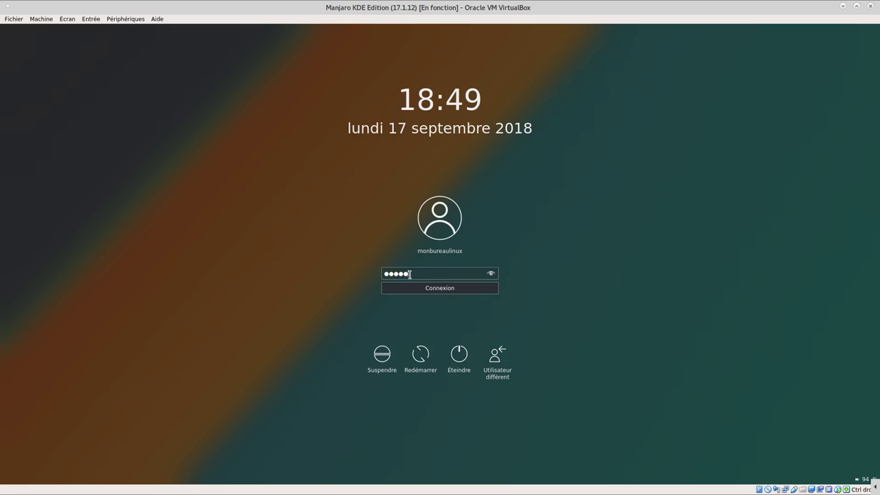